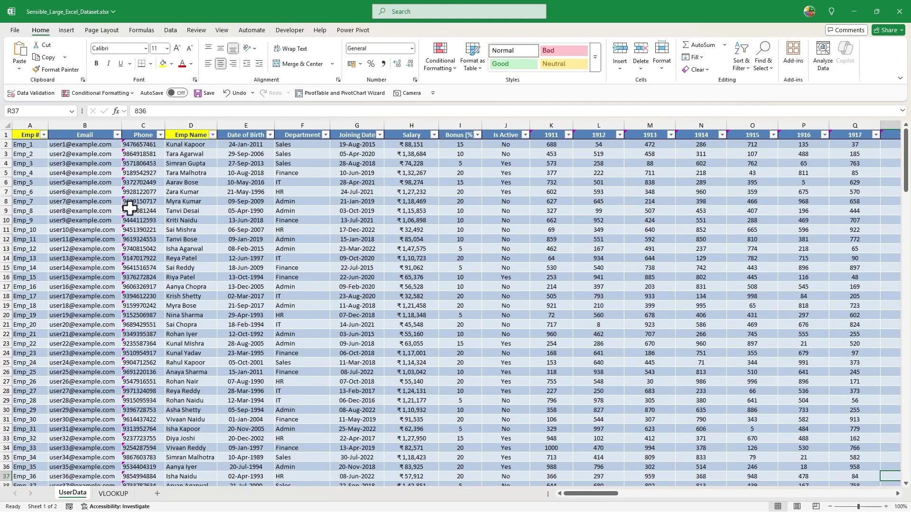
Survey the UserData table's extent, from Emp # in A1 to the 2000 column and last row.
{"action": "left_click", "coordinate": [33, 136]}
{"action": "left_click_drag", "start_coordinate": [32, 136], "coordinate": [259, 256]}
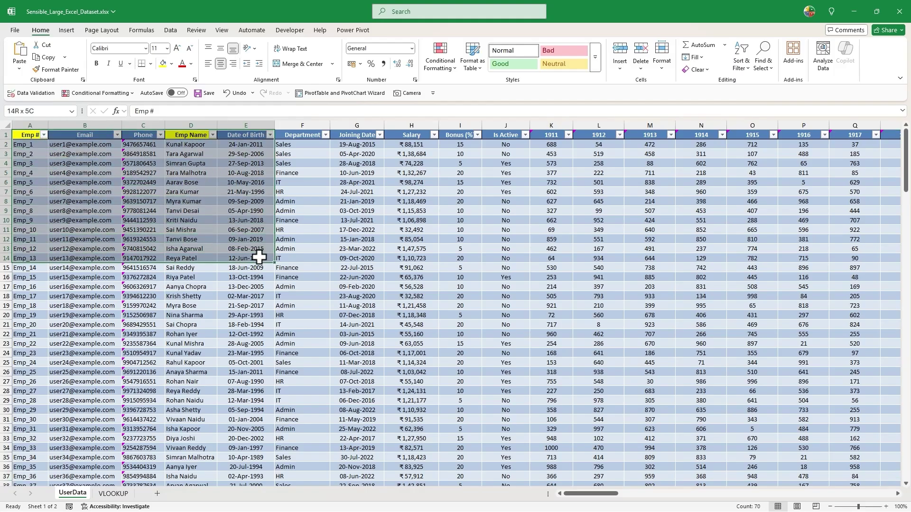
{"action": "left_click", "coordinate": [33, 136]}
{"action": "key", "text": "ctrl+Right"}
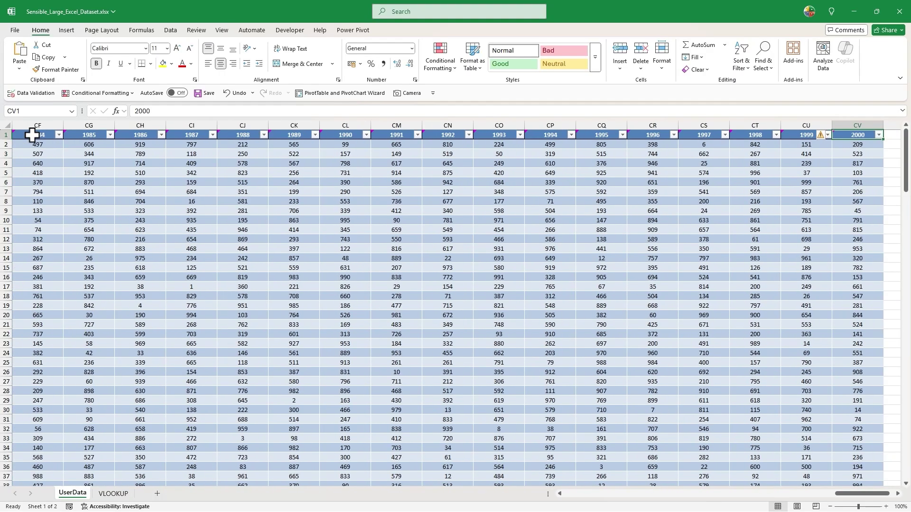
{"action": "key", "text": "ctrl+Down"}
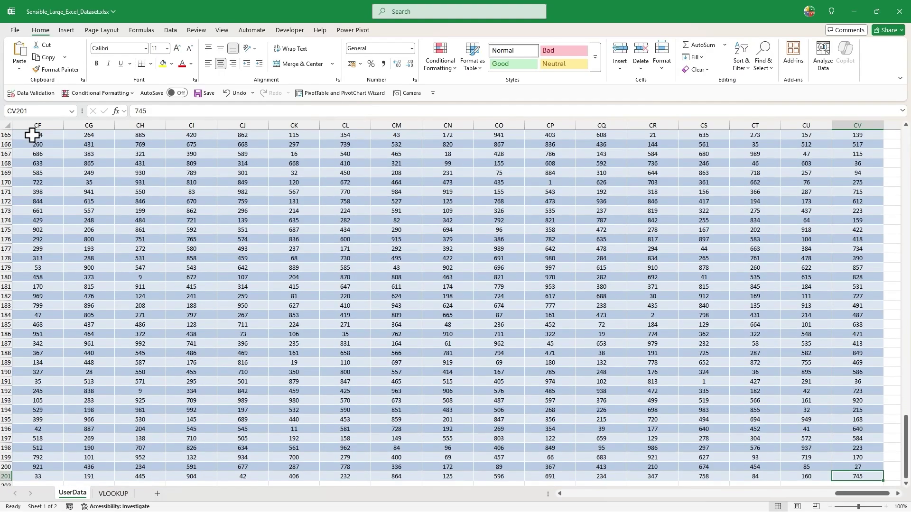
{"action": "key", "text": "ctrl+Home"}
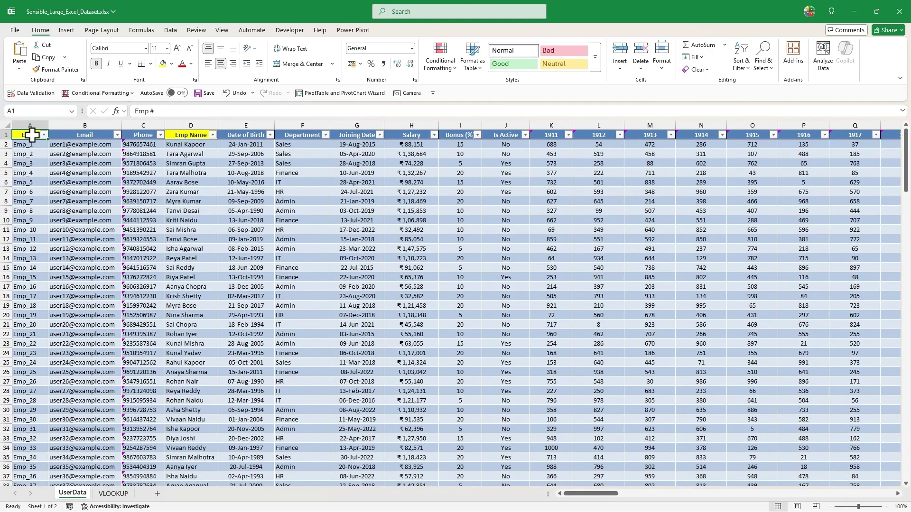
Review the Email, Phone and Date of Birth headers and the yearly values from 1911.
{"action": "left_click", "coordinate": [80, 136]}
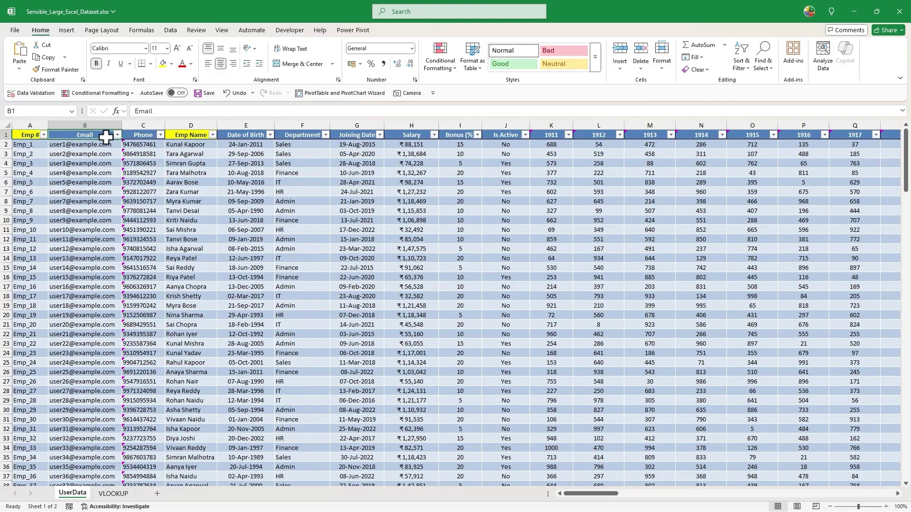
{"action": "left_click", "coordinate": [143, 136]}
{"action": "left_click", "coordinate": [240, 136]}
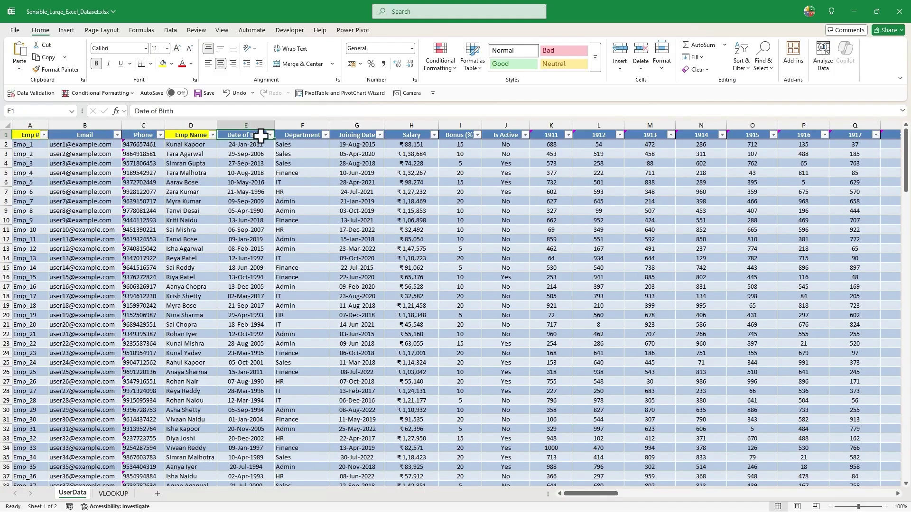
{"action": "left_click_drag", "start_coordinate": [260, 136], "coordinate": [455, 138]}
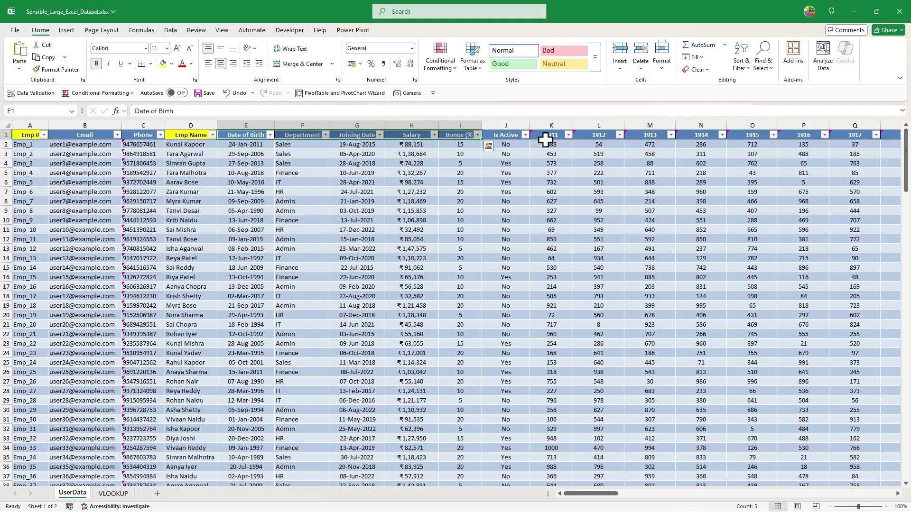
{"action": "left_click_drag", "start_coordinate": [545, 139], "coordinate": [854, 222]}
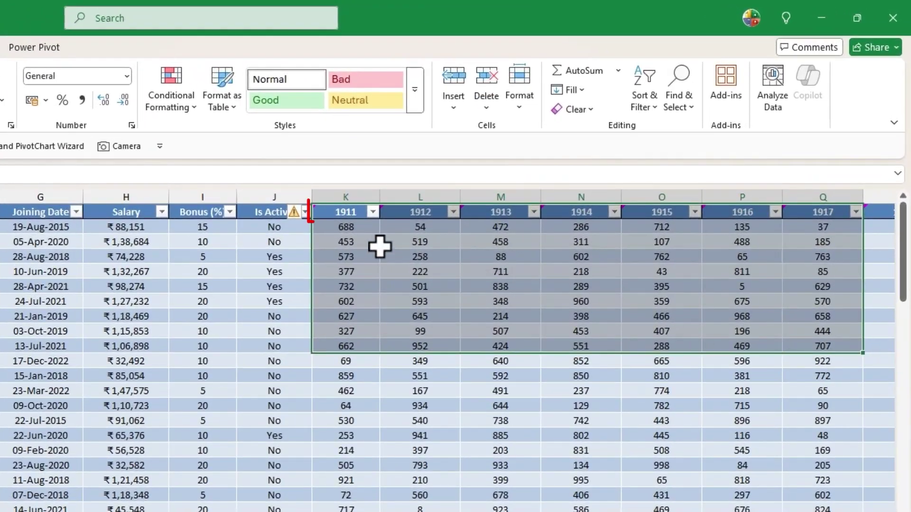
Review the 1911–2000 year columns, the 1986–1994 range, and the Emp Name header in D1.
{"action": "left_click", "coordinate": [354, 212]}
{"action": "key", "text": "ctrl+Right"}
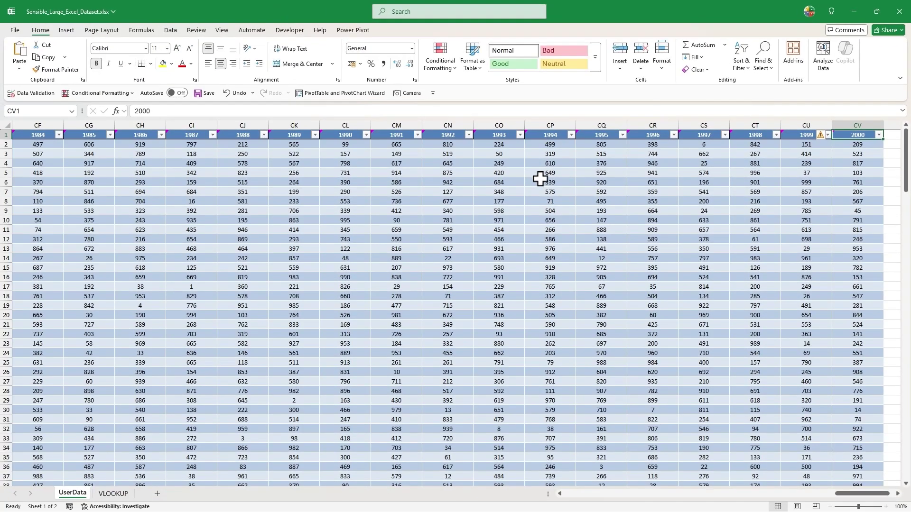
{"action": "left_click_drag", "start_coordinate": [556, 124], "coordinate": [121, 135]}
{"action": "left_click", "coordinate": [134, 181]}
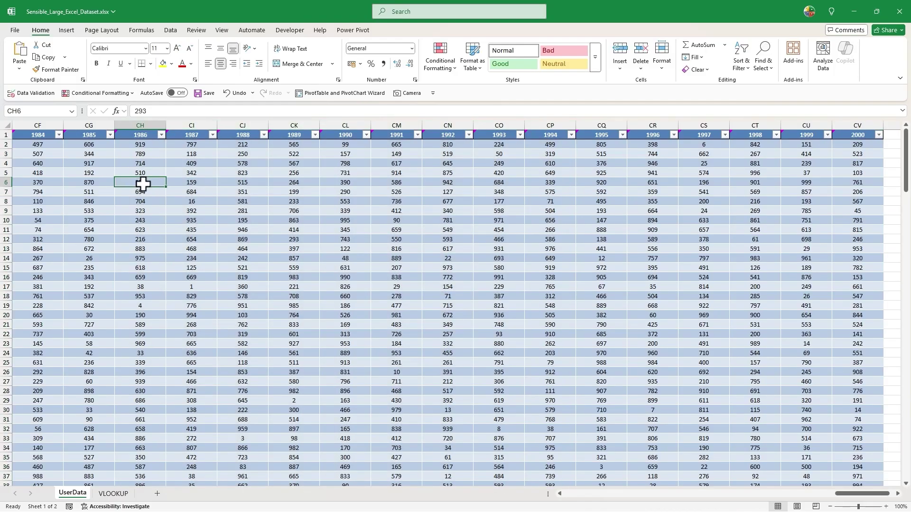
{"action": "key", "text": "ctrl+Home"}
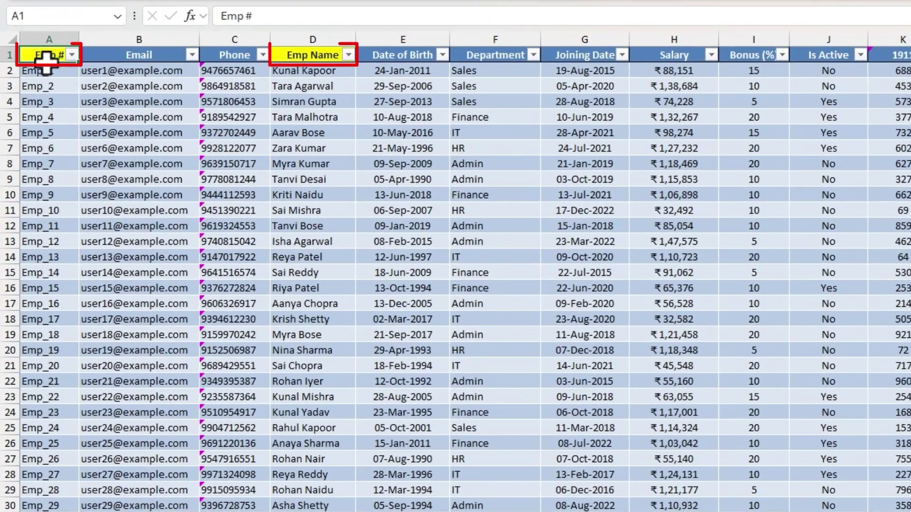
{"action": "left_click", "coordinate": [307, 57]}
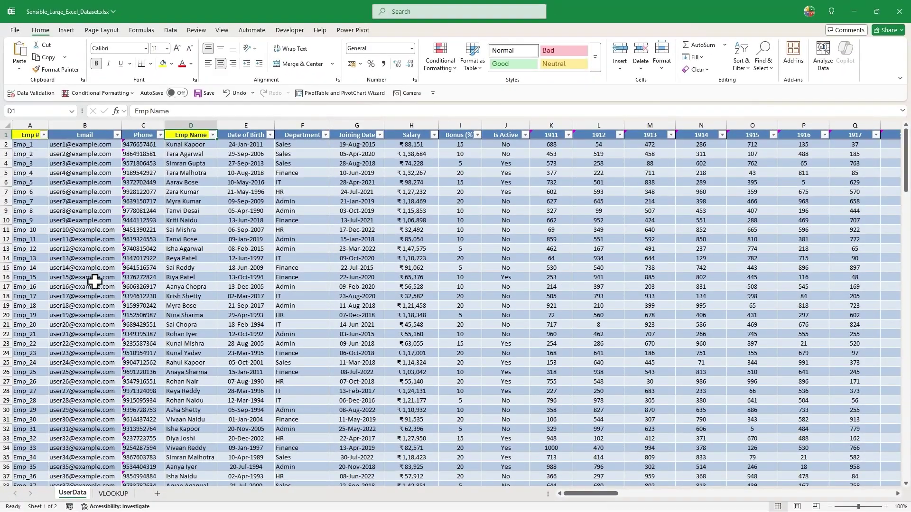
On the VLOOKUP sheet, review the Emp # (D5) and Emp Name (D12) headers and both scenario descriptions.
{"action": "left_click", "coordinate": [113, 494]}
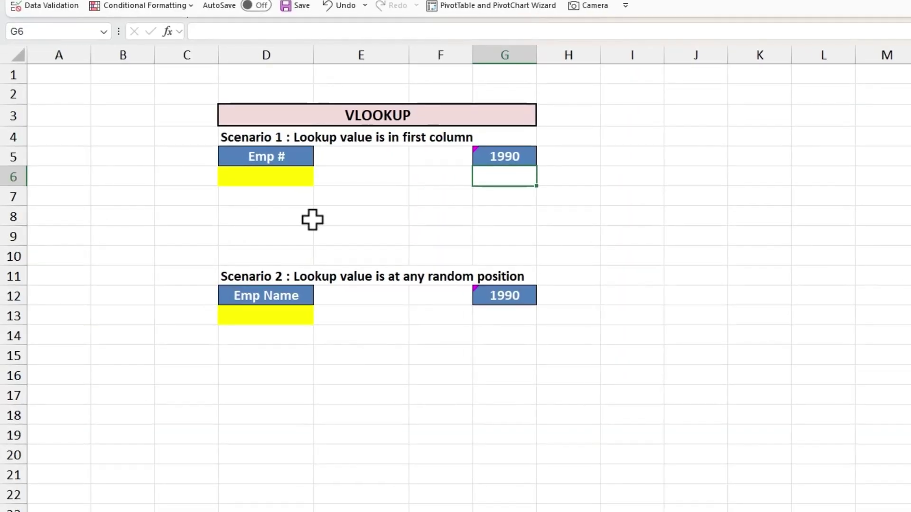
{"action": "left_click", "coordinate": [285, 156]}
{"action": "left_click", "coordinate": [286, 297]}
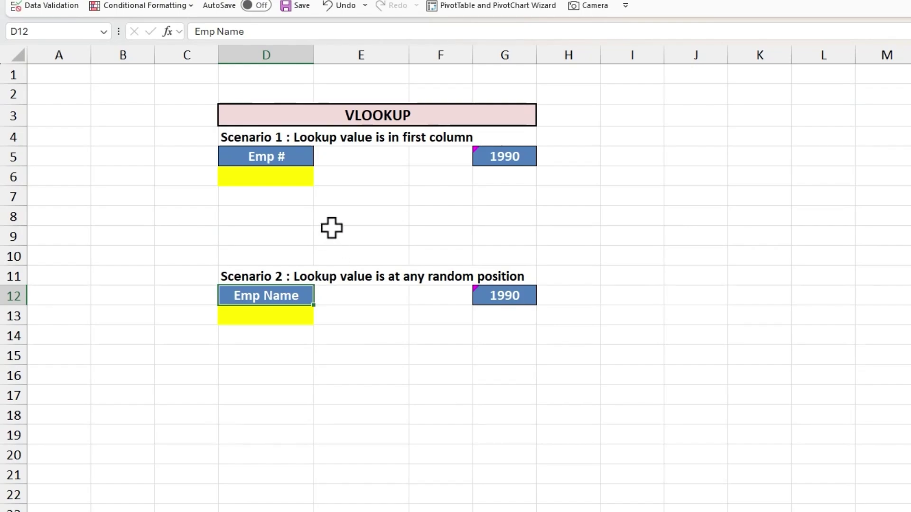
{"action": "left_click", "coordinate": [249, 142]}
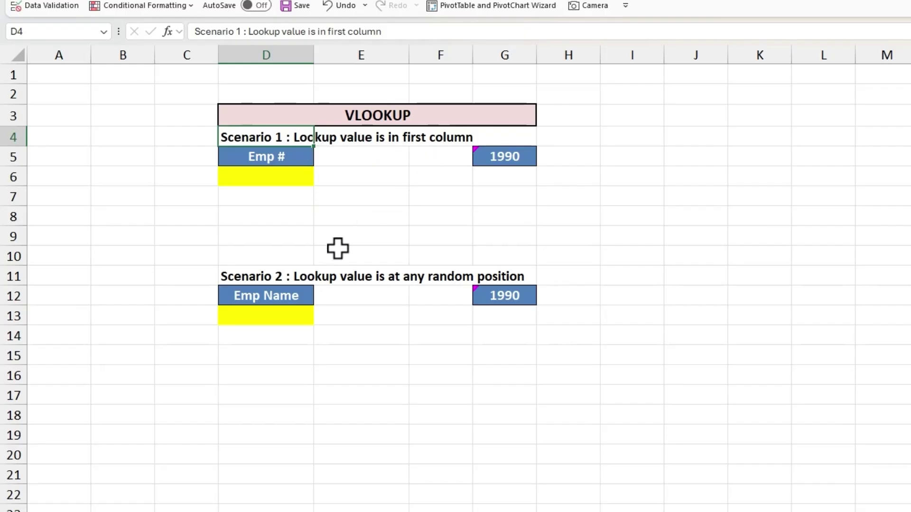
{"action": "left_click", "coordinate": [266, 275]}
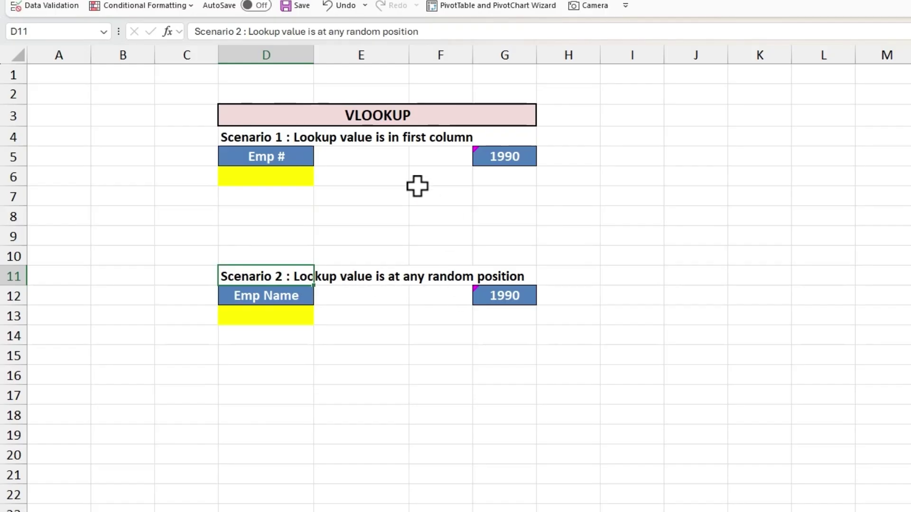
Check the 1990 year headers in G5 and G12 and revisit the Scenario 1 description.
{"action": "left_click", "coordinate": [451, 213]}
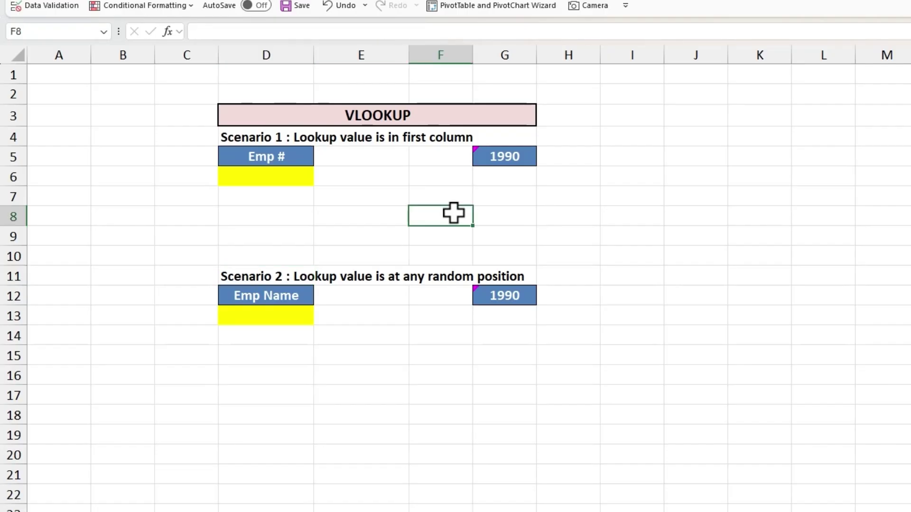
{"action": "left_click", "coordinate": [499, 156]}
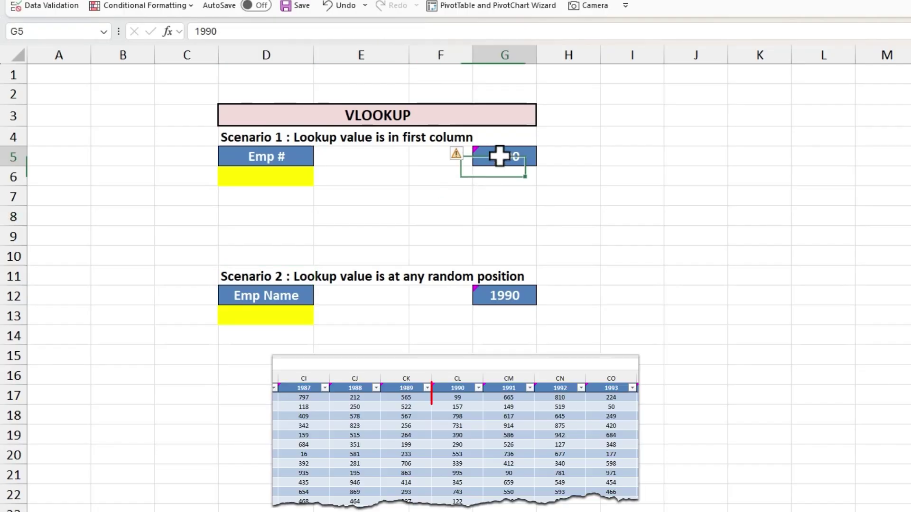
{"action": "left_click", "coordinate": [500, 294], "text": "ctrl"}
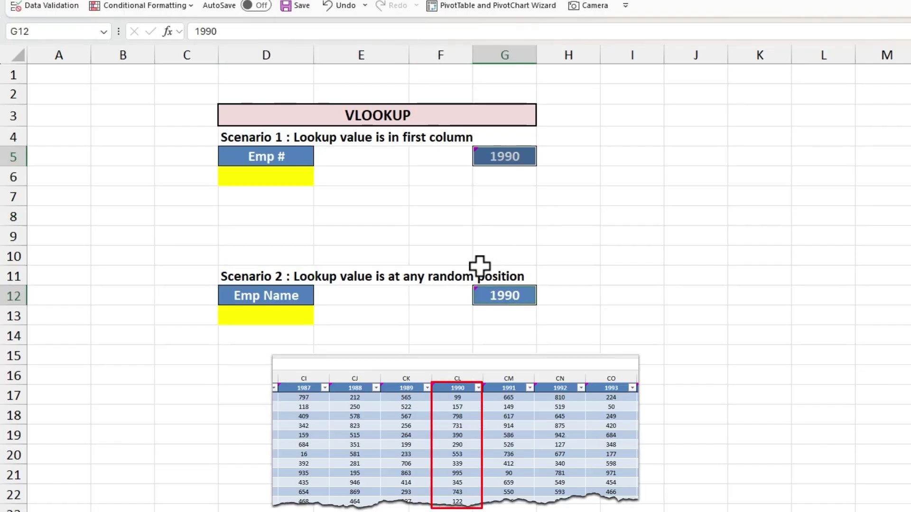
{"action": "left_click", "coordinate": [413, 218]}
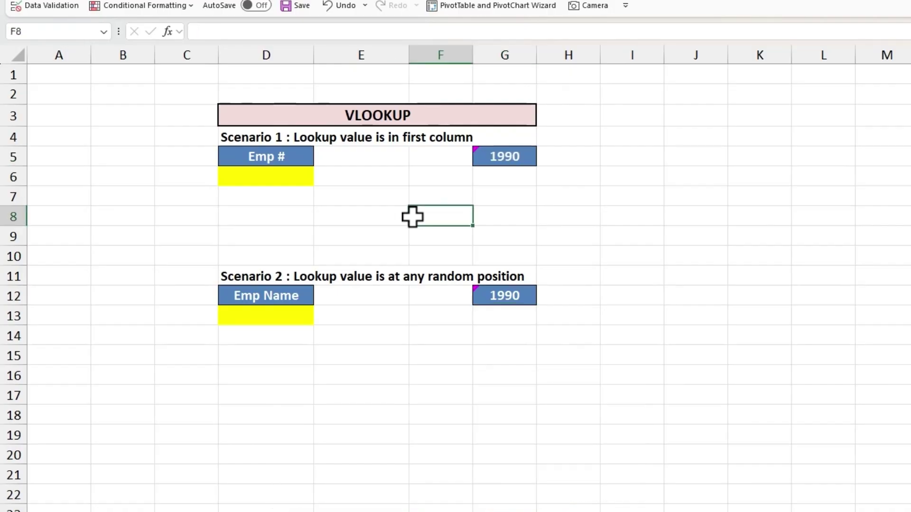
{"action": "left_click", "coordinate": [255, 137]}
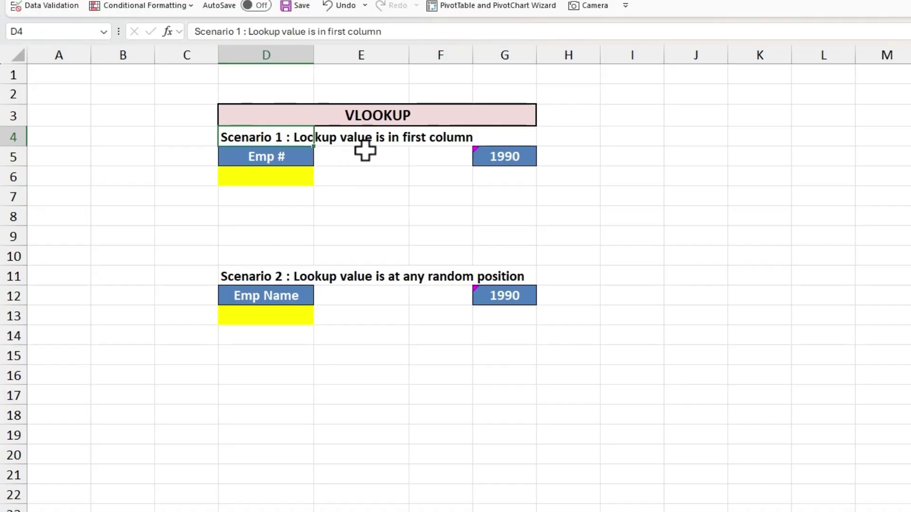
Set the Scenario 1 Emp # input D6 to Emp_5 from its dropdown list.
{"action": "left_click", "coordinate": [302, 179]}
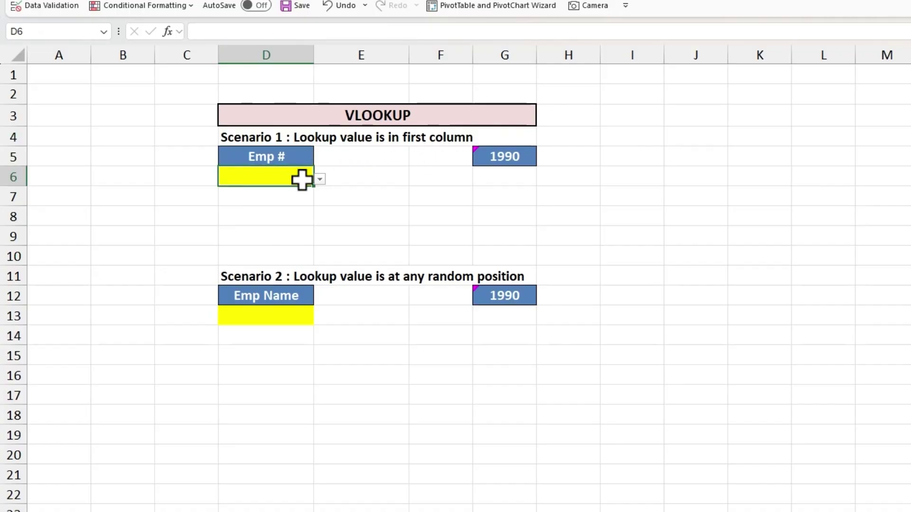
{"action": "left_click", "coordinate": [319, 180]}
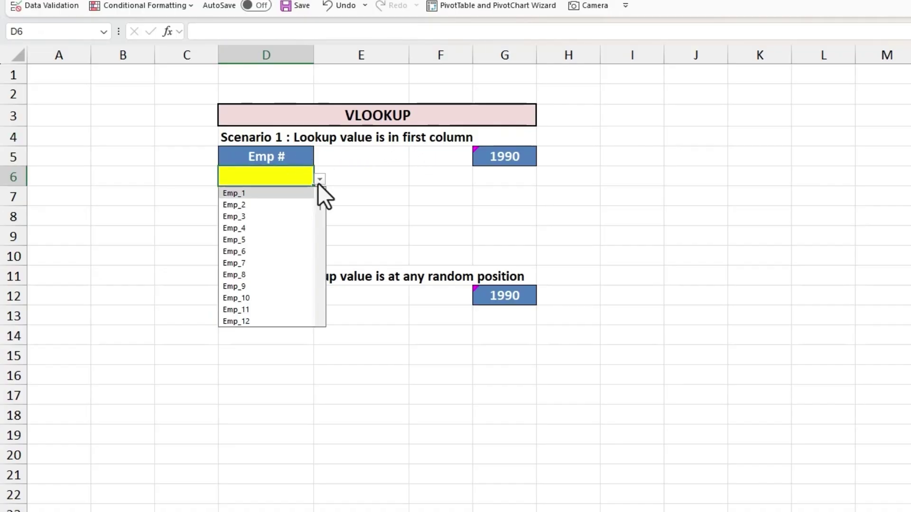
{"action": "left_click", "coordinate": [251, 236]}
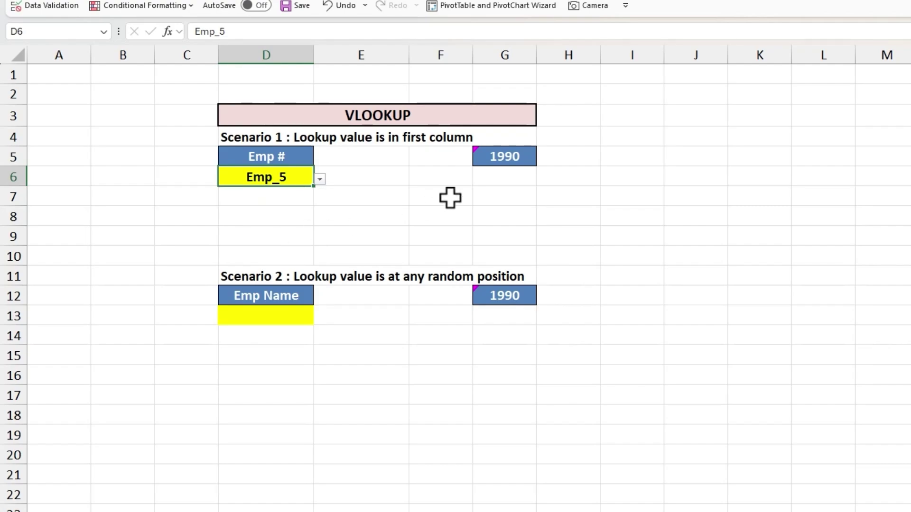
Enter =MATCH(G5,UserData!1:1,0) in G6, returning 90 for the 1990 column.
{"action": "left_click", "coordinate": [484, 178]}
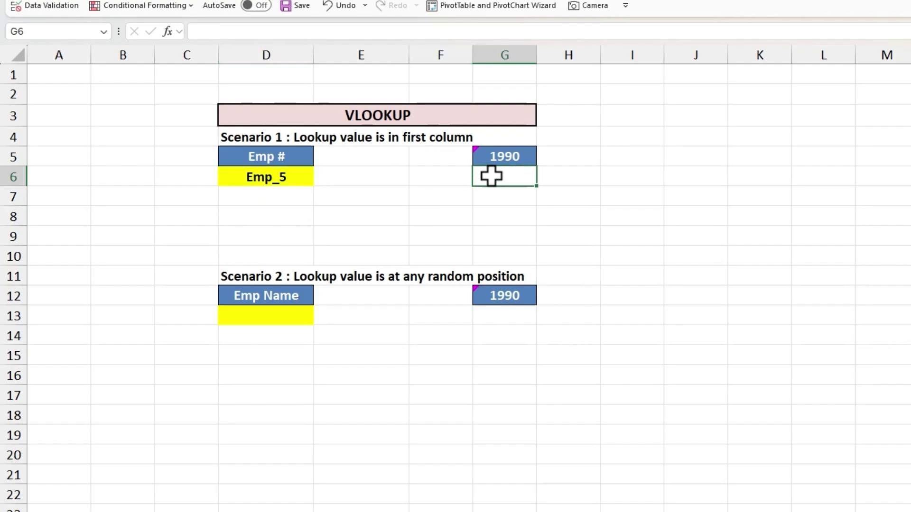
{"action": "type", "text": "=mat"}
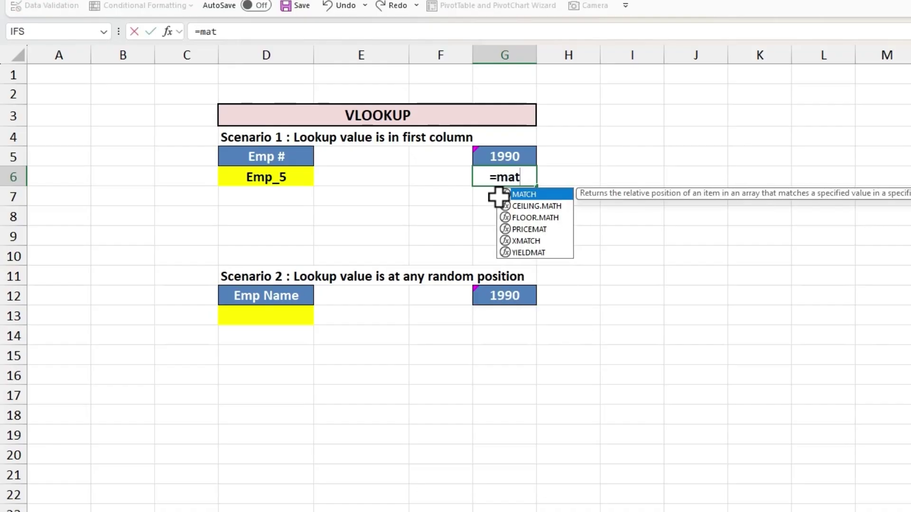
{"action": "key", "text": "Tab"}
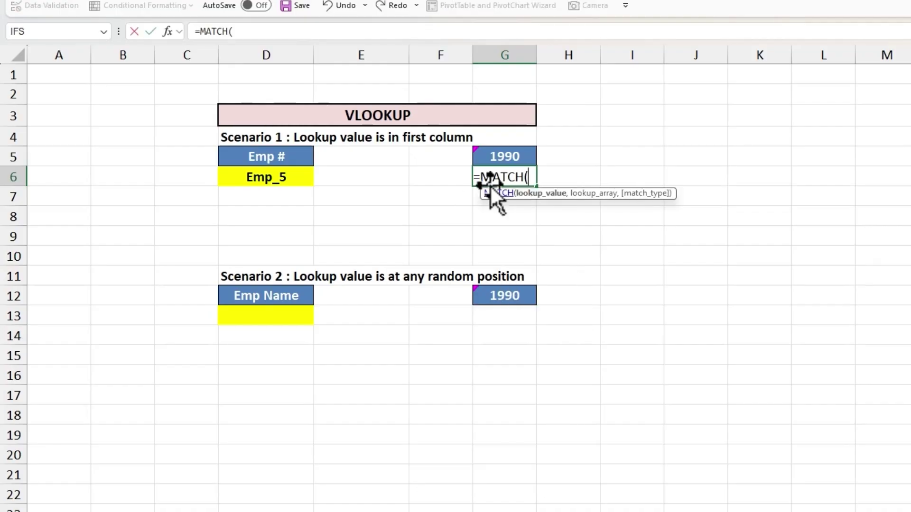
{"action": "left_click", "coordinate": [500, 155]}
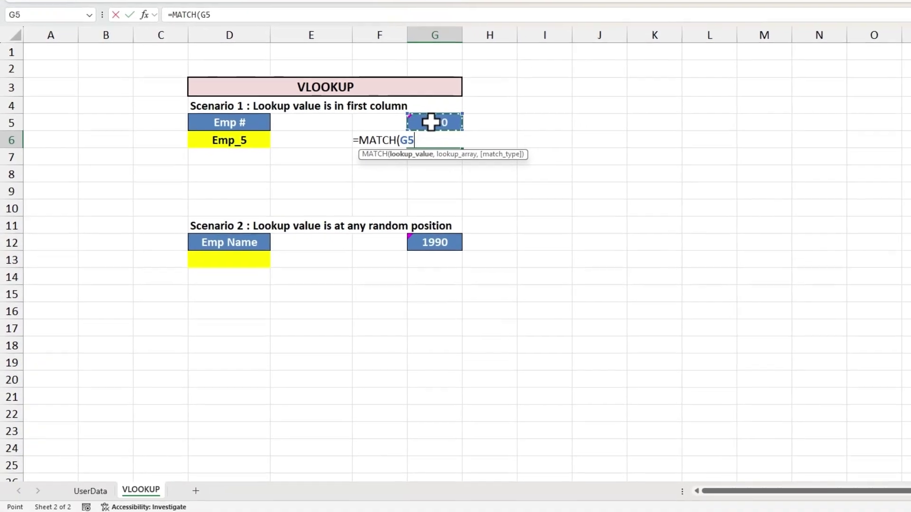
{"action": "type", "text": ","}
{"action": "left_click", "coordinate": [90, 489]}
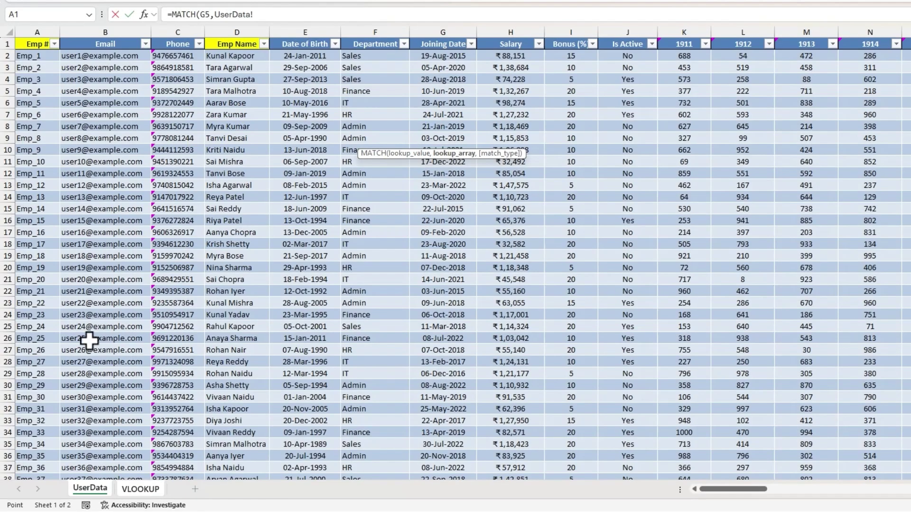
{"action": "left_click", "coordinate": [6, 44]}
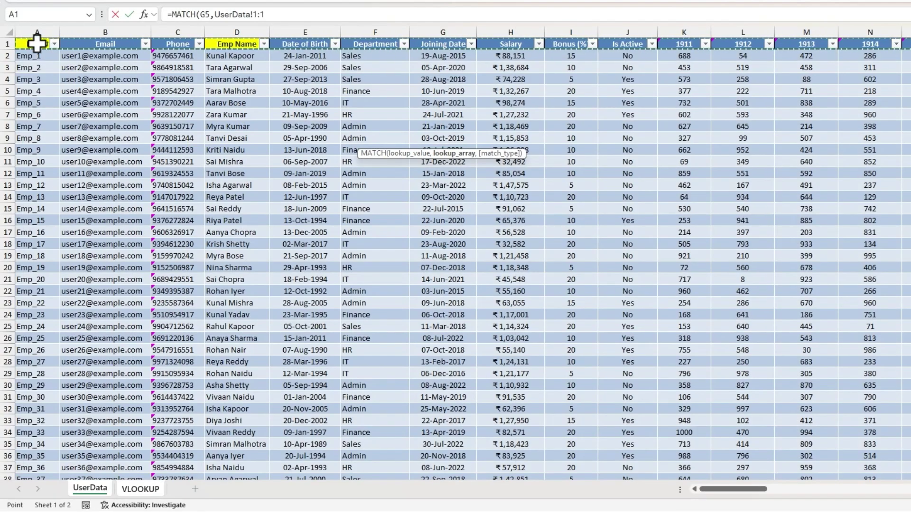
{"action": "type", "text": ",0"}
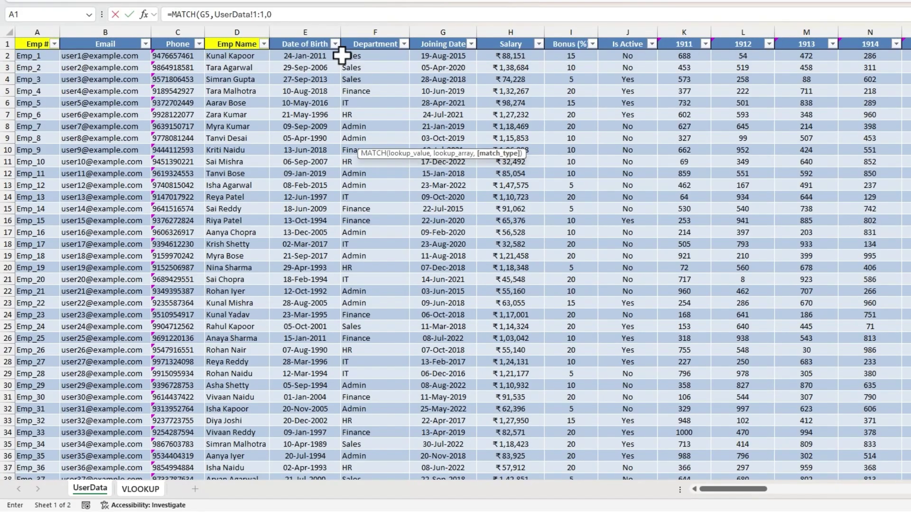
{"action": "type", "text": ")"}
{"action": "key", "text": "Return"}
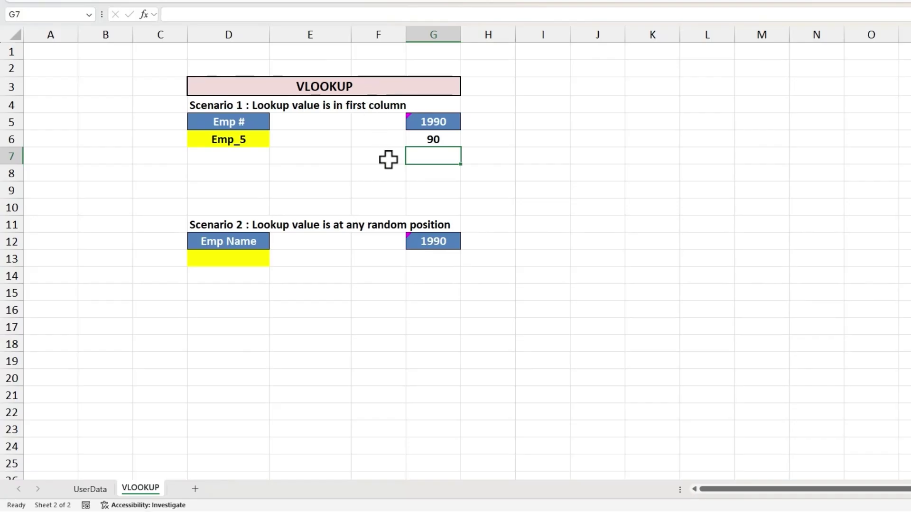
{"action": "left_click", "coordinate": [427, 122]}
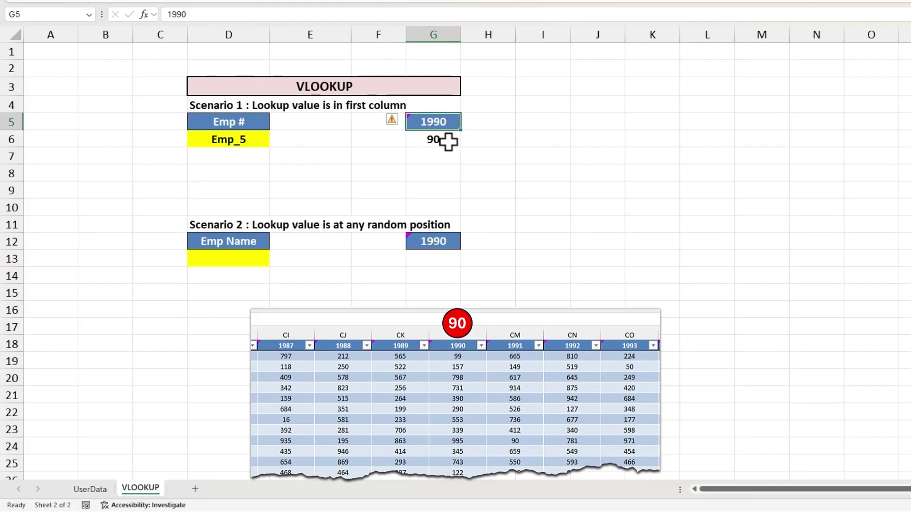
{"action": "left_click", "coordinate": [90, 489]}
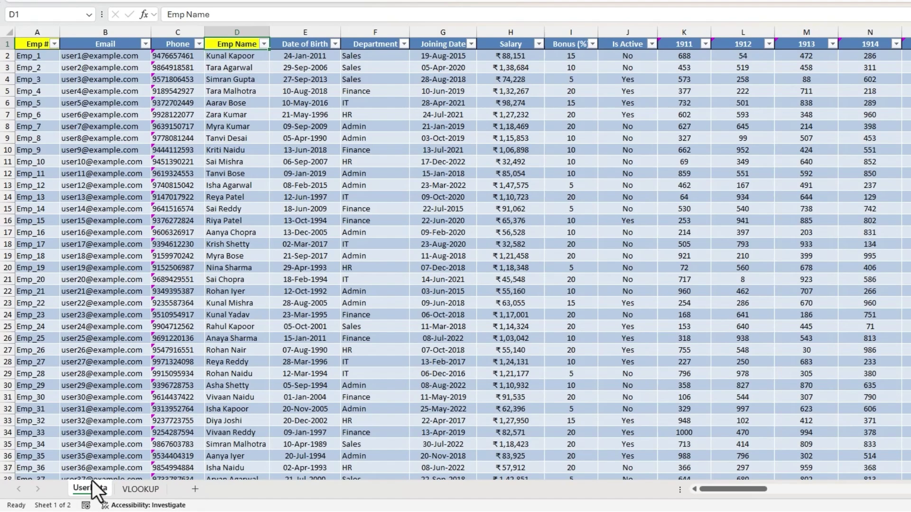
{"action": "left_click", "coordinate": [34, 46]}
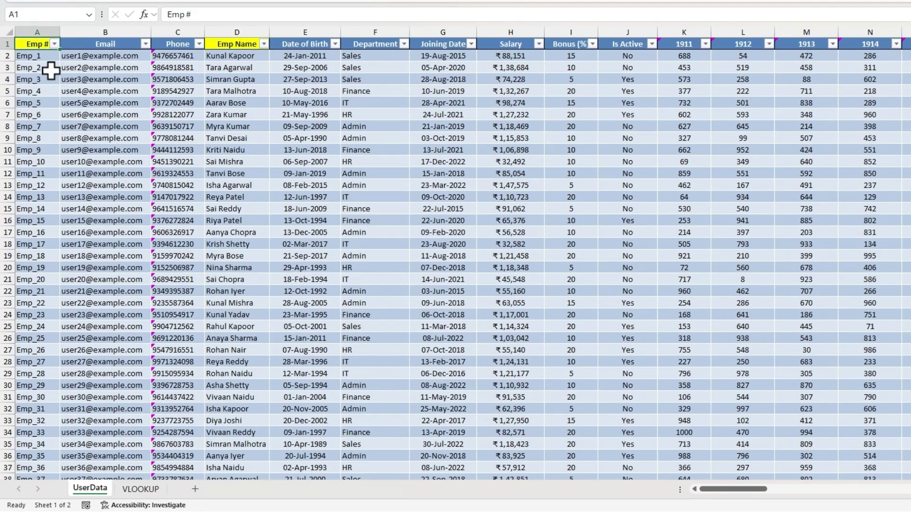
{"action": "key", "text": "ctrl+Right"}
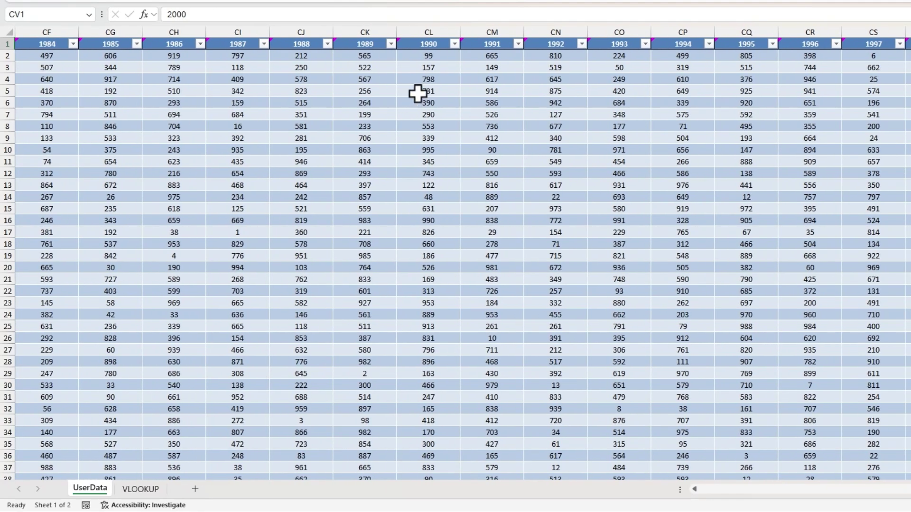
{"action": "left_click", "coordinate": [426, 45]}
{"action": "key", "text": "ctrl+shift+Left"}
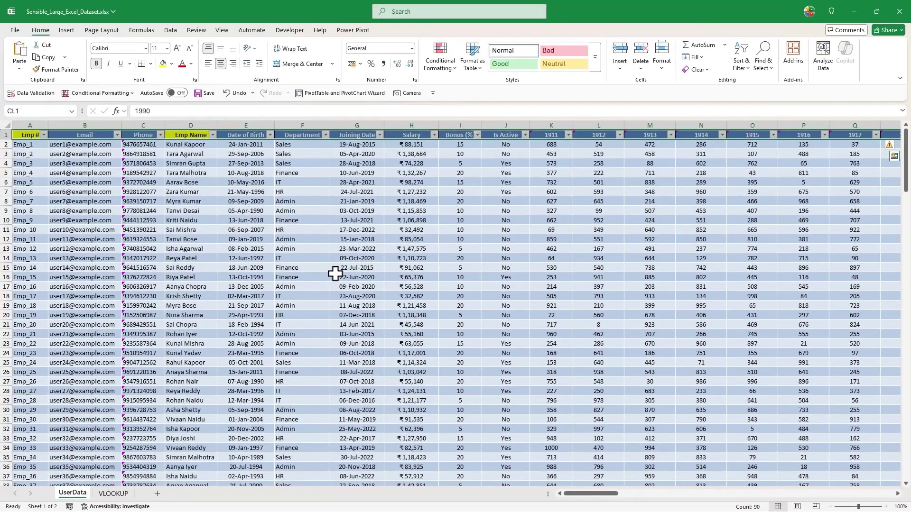
{"action": "left_click", "coordinate": [335, 274]}
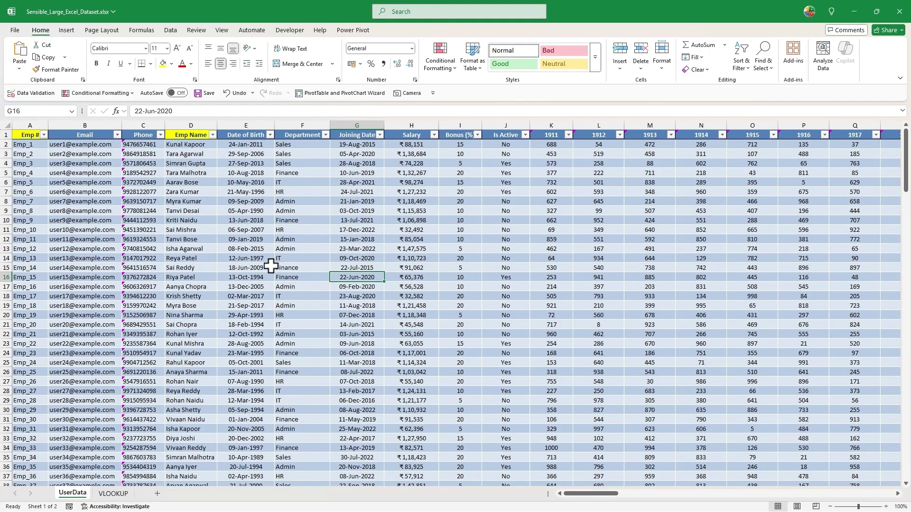
{"action": "left_click", "coordinate": [114, 493]}
Start replacing G6's MATCH formula with =VLOOKUP(D6, keeping the MATCH text copied.
{"action": "left_click", "coordinate": [329, 210]}
{"action": "double_click", "coordinate": [330, 211]}
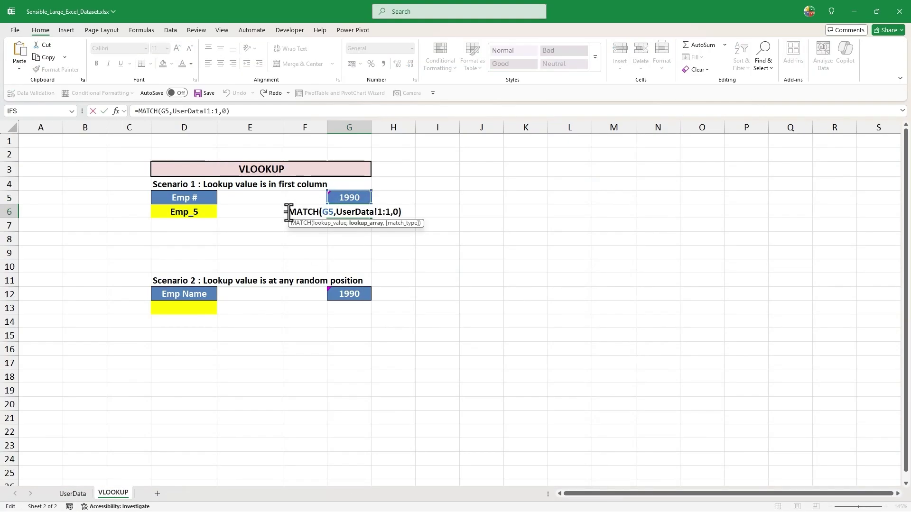
{"action": "left_click_drag", "start_coordinate": [289, 212], "coordinate": [410, 216]}
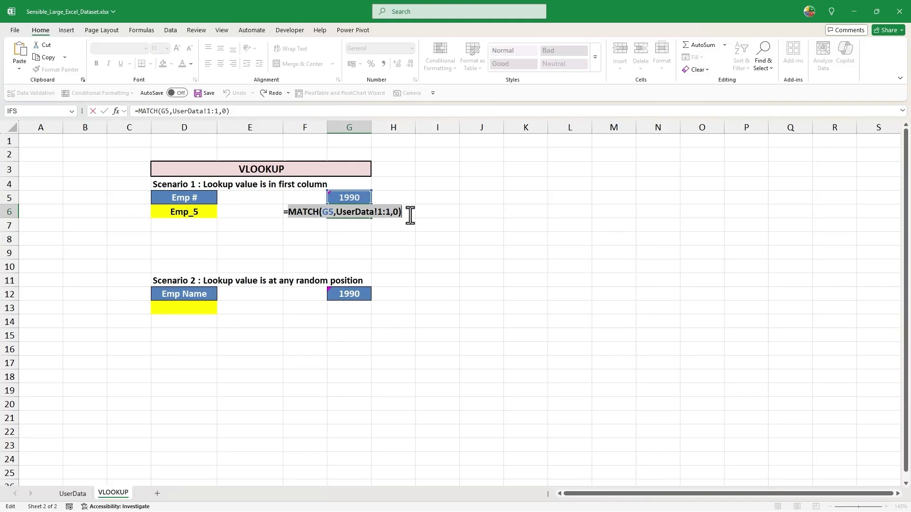
{"action": "type", "text": "vl"}
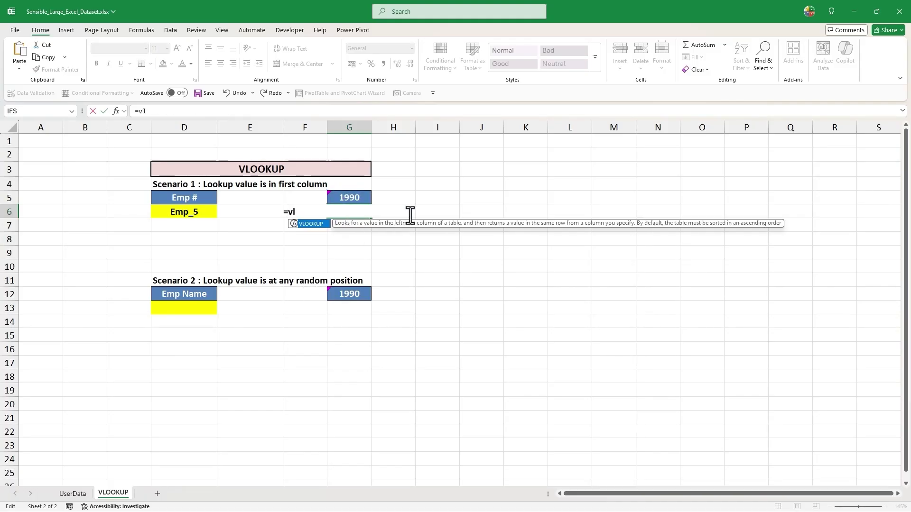
{"action": "key", "text": "Tab"}
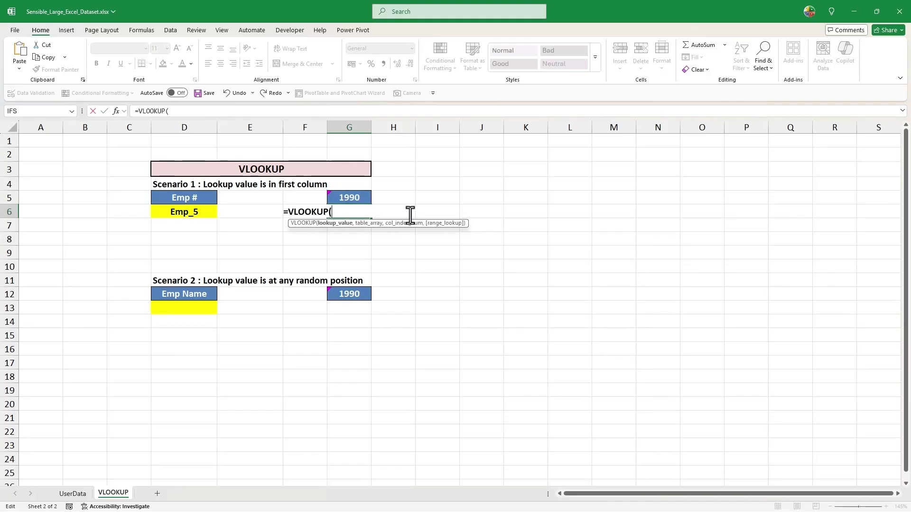
{"action": "left_click", "coordinate": [201, 210]}
{"action": "type", "text": ","}
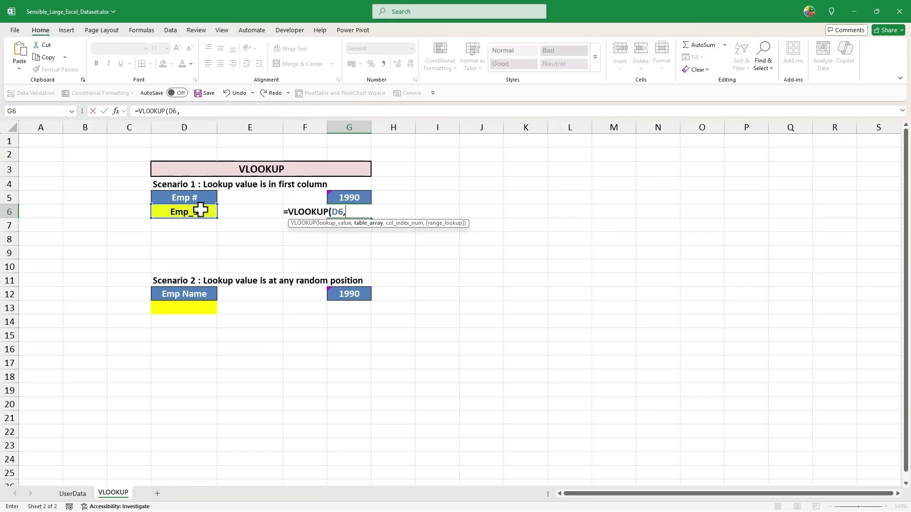
Complete the VLOOKUP with range UserData!A1:CV201, the pasted MATCH as column index, and FALSE.
{"action": "left_click", "coordinate": [72, 494]}
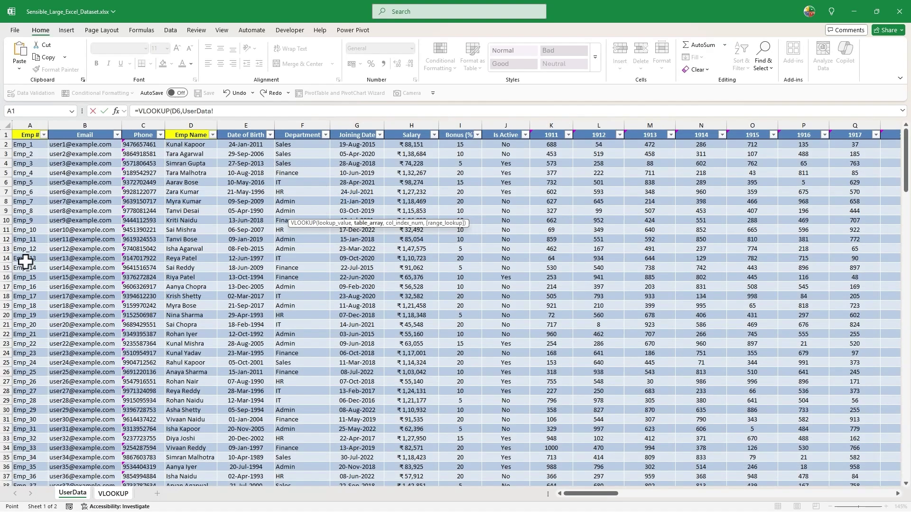
{"action": "left_click", "coordinate": [31, 136]}
{"action": "key", "text": "ctrl+shift+Down"}
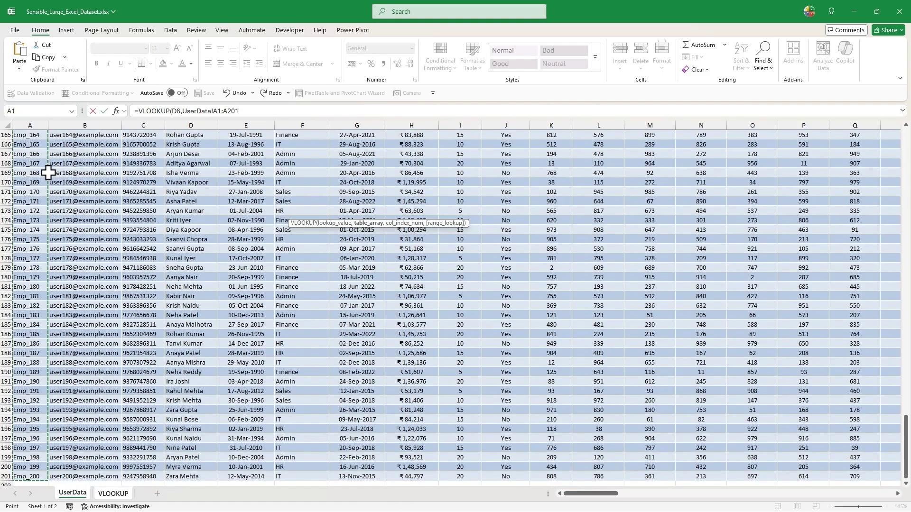
{"action": "key", "text": "ctrl+shift+Right"}
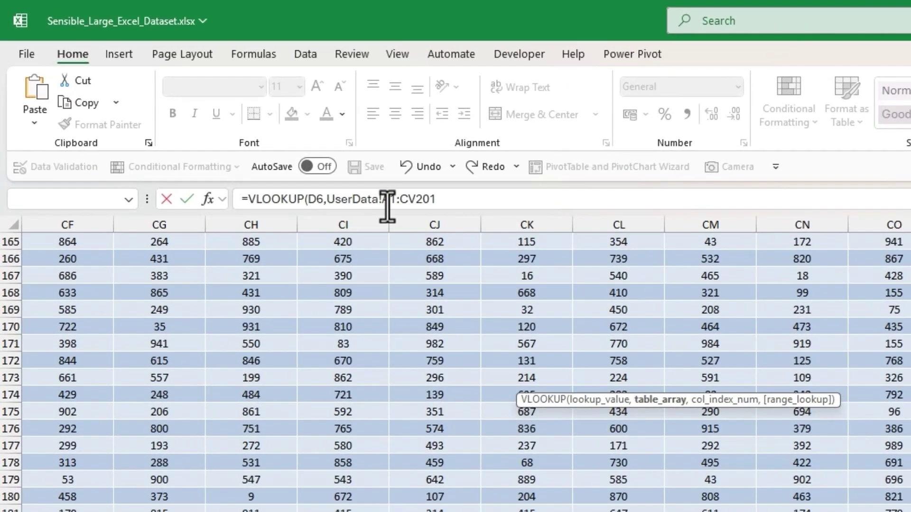
{"action": "left_click", "coordinate": [215, 113]}
{"action": "left_click_drag", "start_coordinate": [382, 204], "coordinate": [390, 203]}
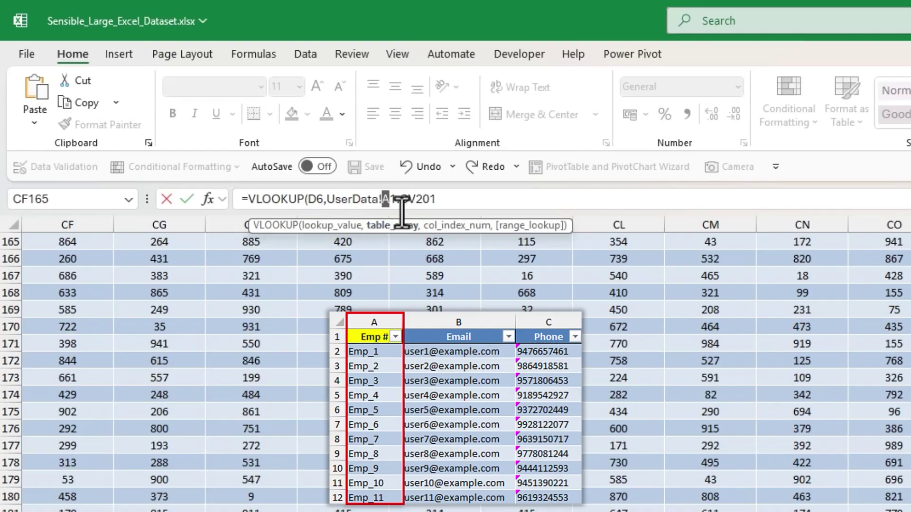
{"action": "left_click", "coordinate": [437, 199]}
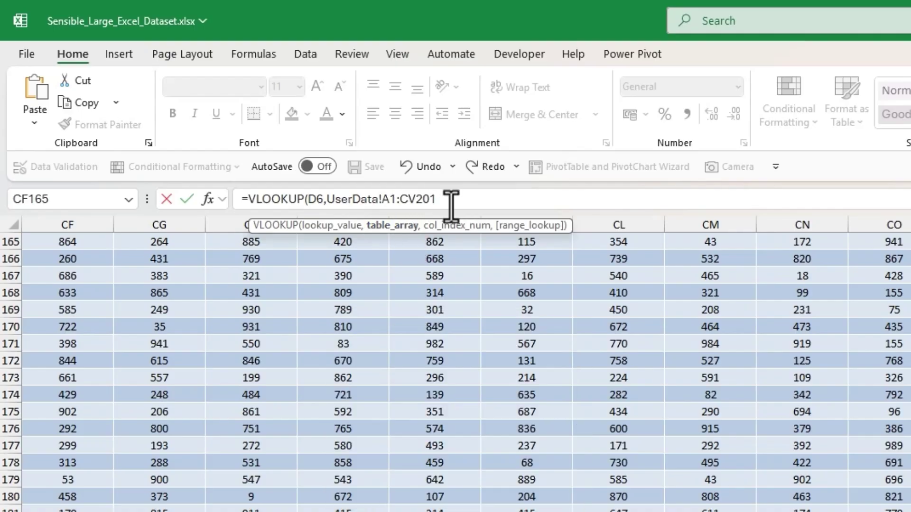
{"action": "type", "text": ","}
{"action": "right_click", "coordinate": [460, 199]}
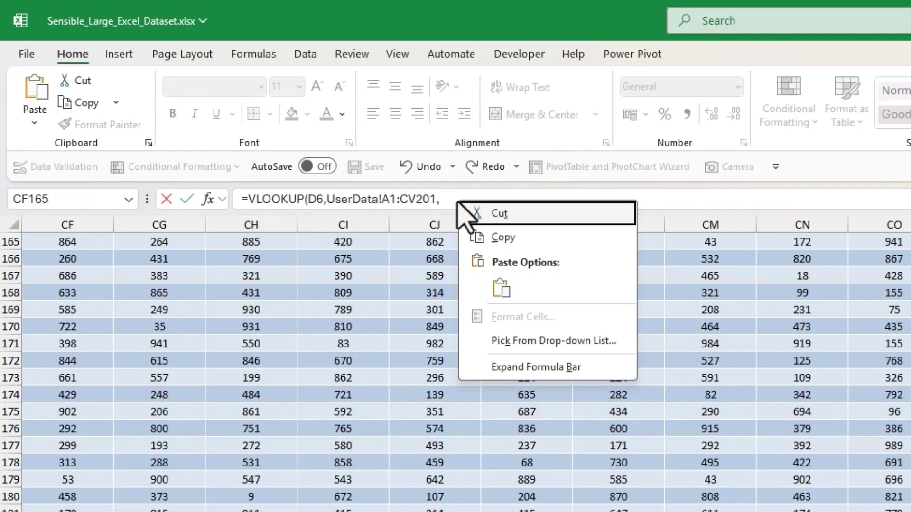
{"action": "left_click", "coordinate": [500, 288]}
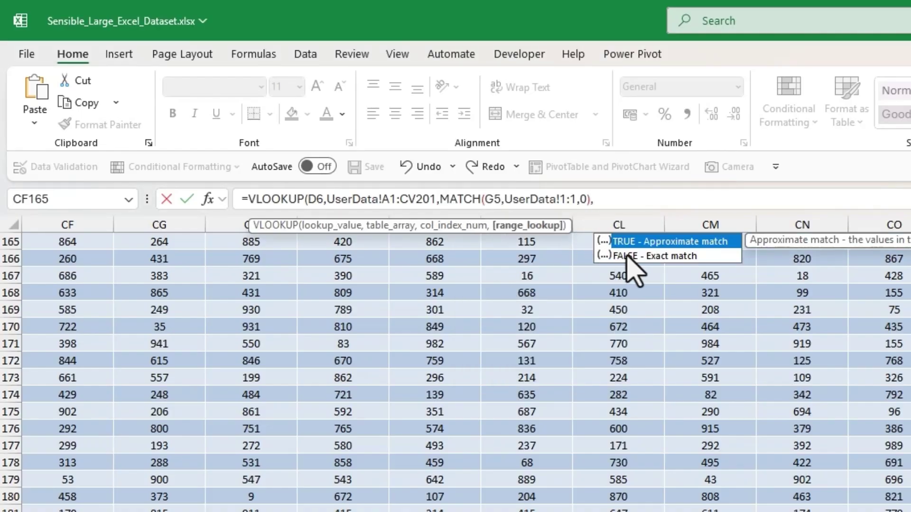
{"action": "double_click", "coordinate": [631, 257]}
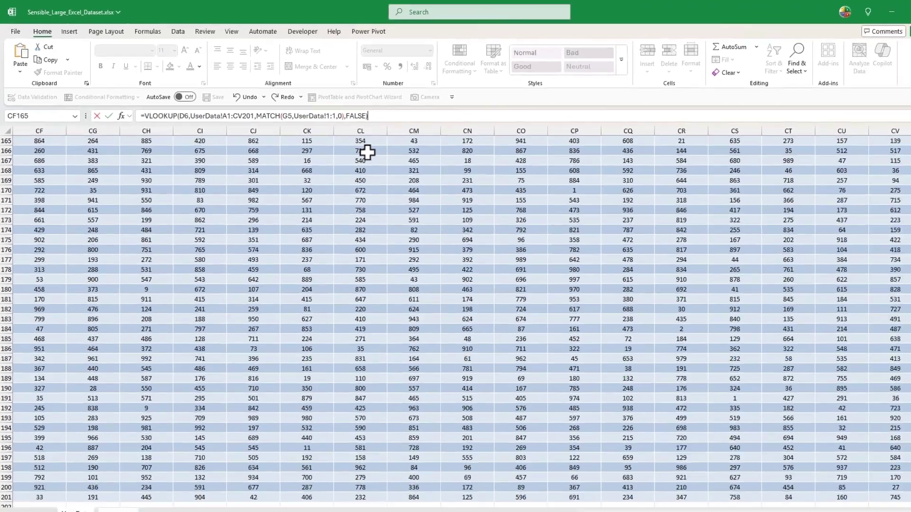
{"action": "key", "text": "Return"}
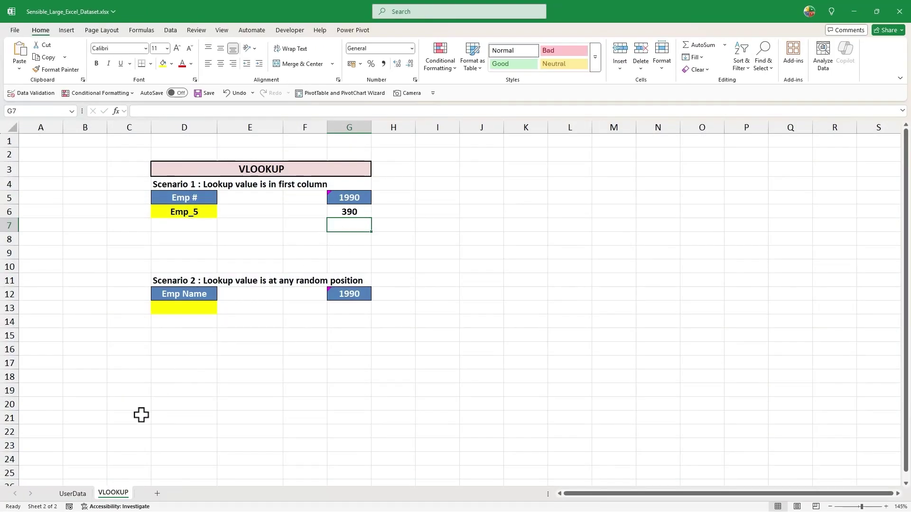
Filter the UserData table by the selected cell's value to show only Emp_5.
{"action": "left_click", "coordinate": [72, 494]}
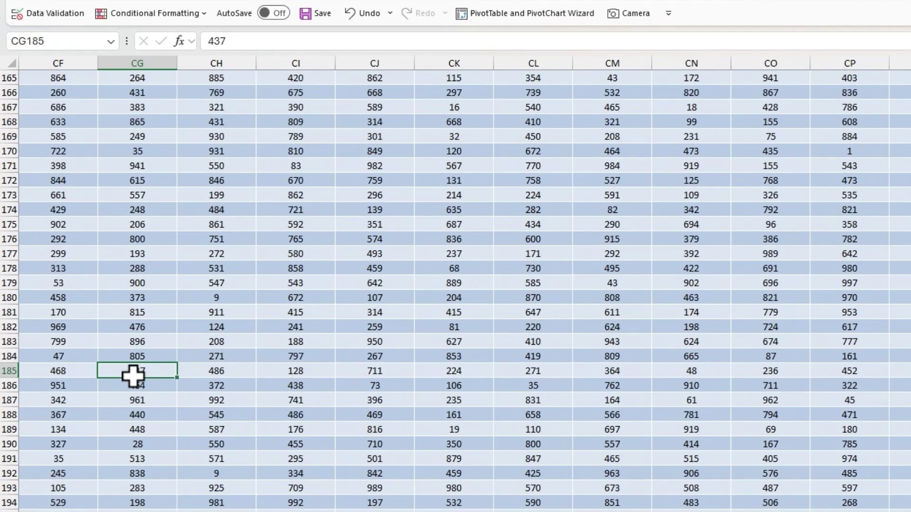
{"action": "key", "text": "ctrl+Home"}
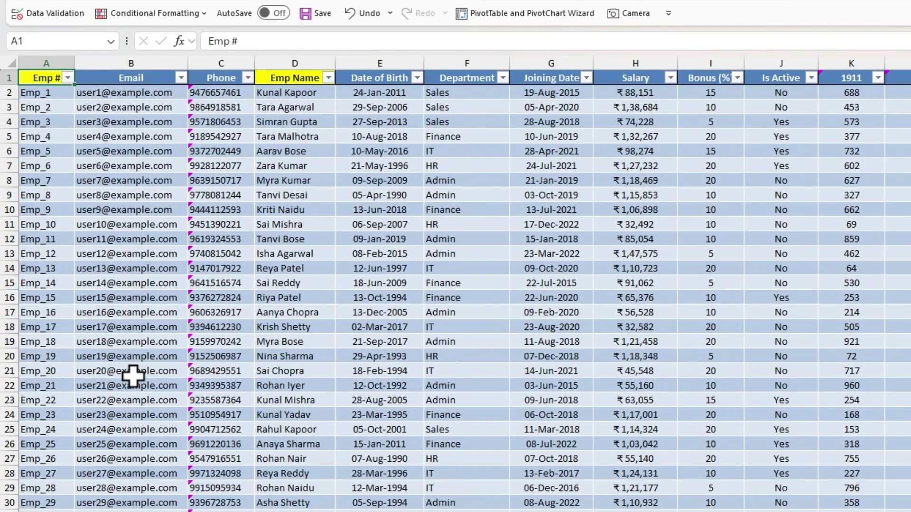
{"action": "left_click", "coordinate": [67, 151]}
{"action": "right_click", "coordinate": [67, 152]}
{"action": "key", "text": "e"}
{"action": "key", "text": "v"}
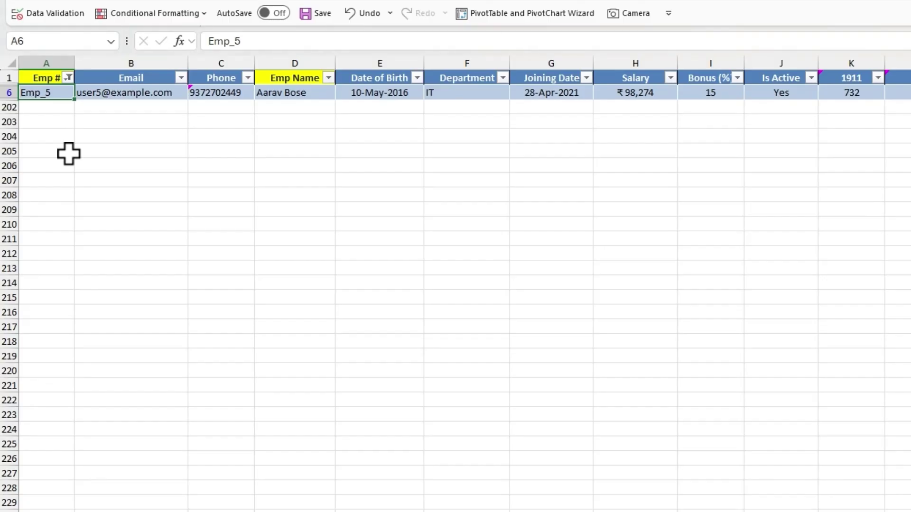
Confirm Emp_5's 1990 value is 390, then clear the filter and return to A1.
{"action": "key", "text": "ctrl+Right"}
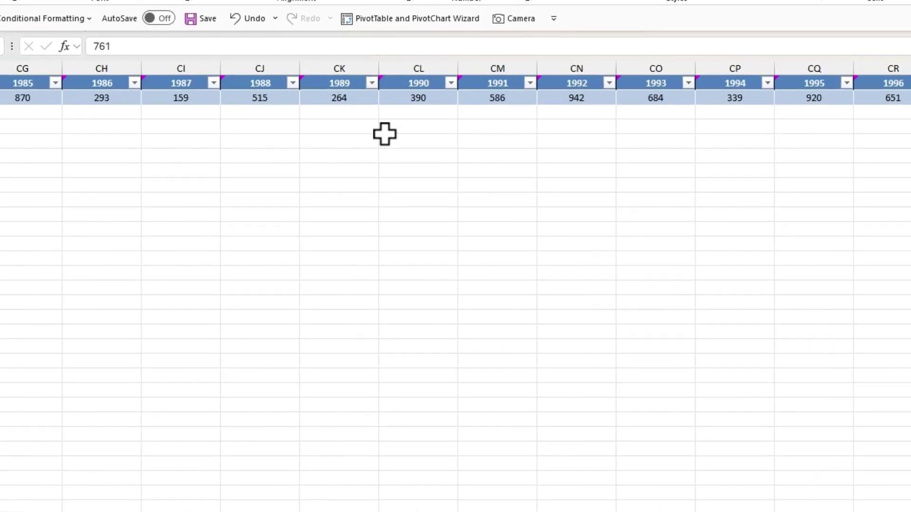
{"action": "left_click", "coordinate": [420, 83]}
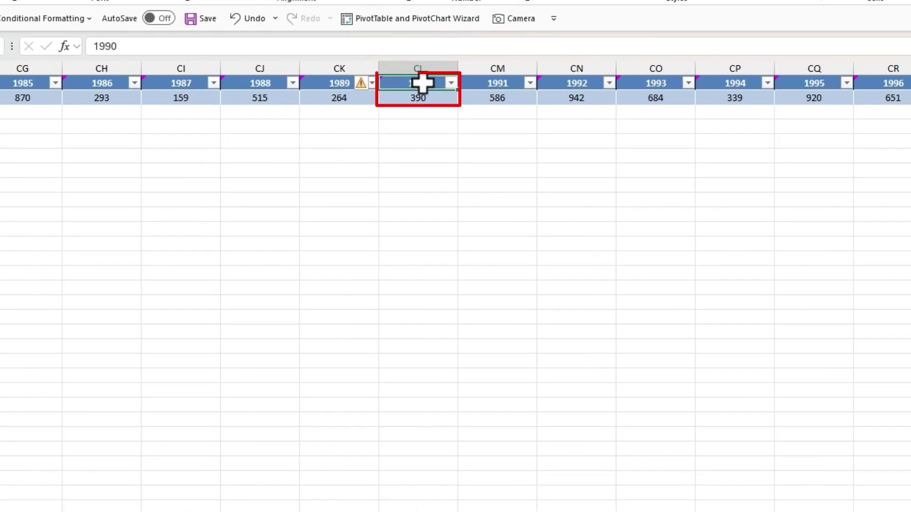
{"action": "left_click", "coordinate": [414, 98]}
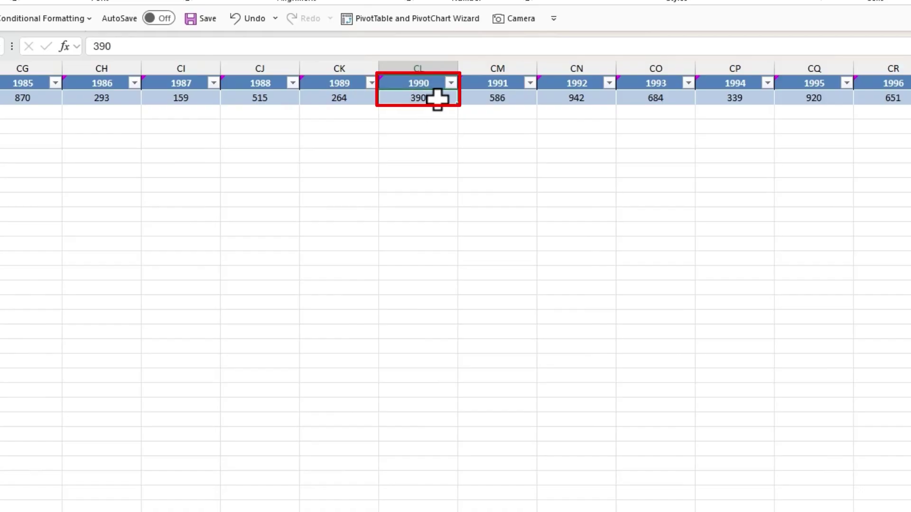
{"action": "left_click", "coordinate": [359, 167]}
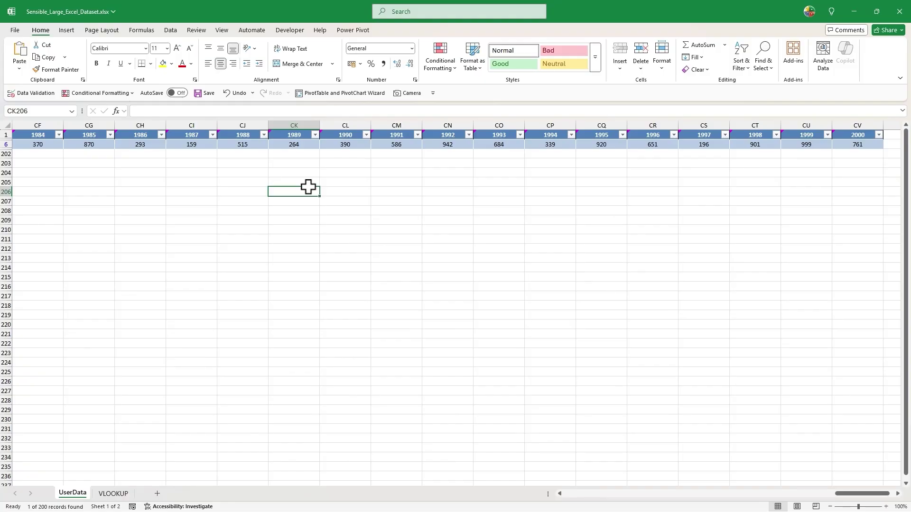
{"action": "key", "text": "alt+a"}
{"action": "key", "text": "c"}
{"action": "key", "text": "ctrl+Home"}
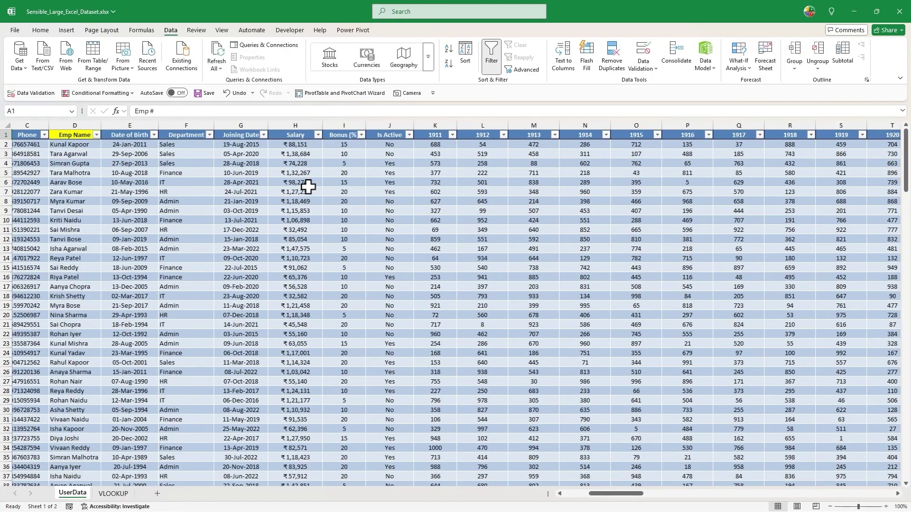
{"action": "left_click", "coordinate": [114, 494]}
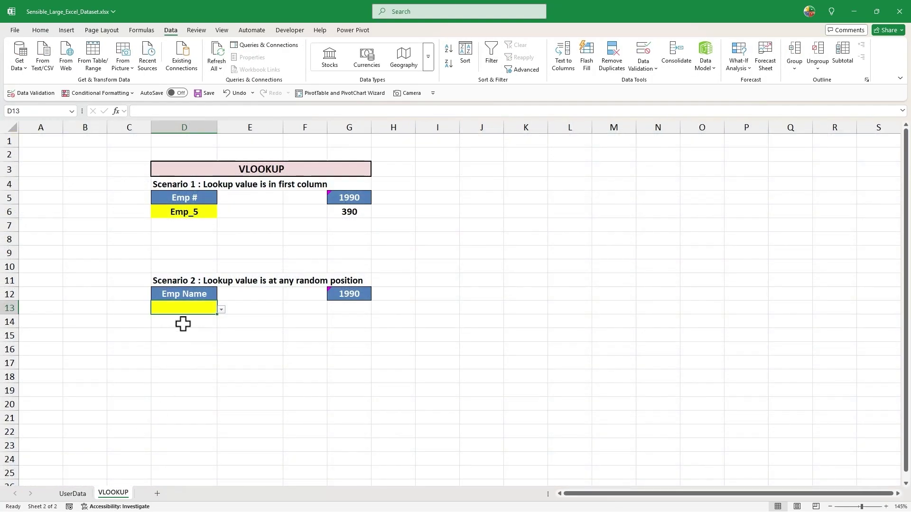
{"action": "left_click", "coordinate": [175, 283]}
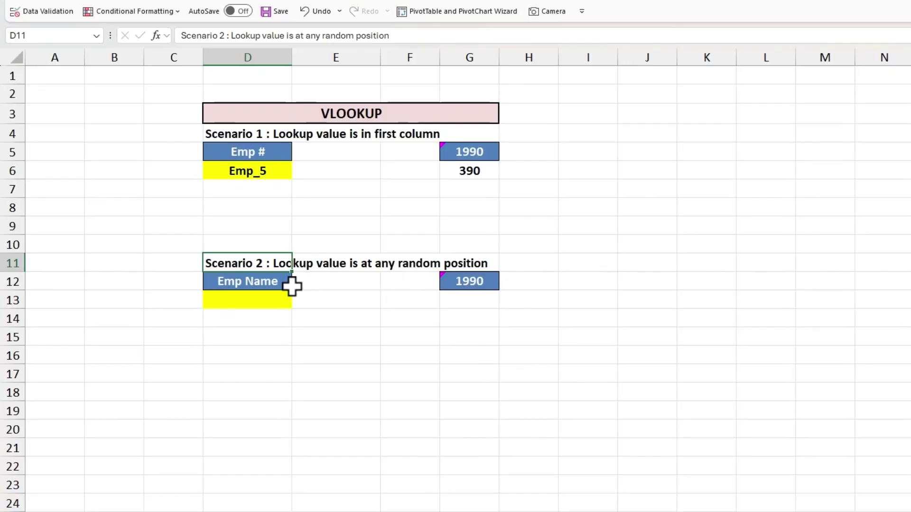
{"action": "left_click", "coordinate": [289, 284]}
{"action": "left_click", "coordinate": [279, 300]}
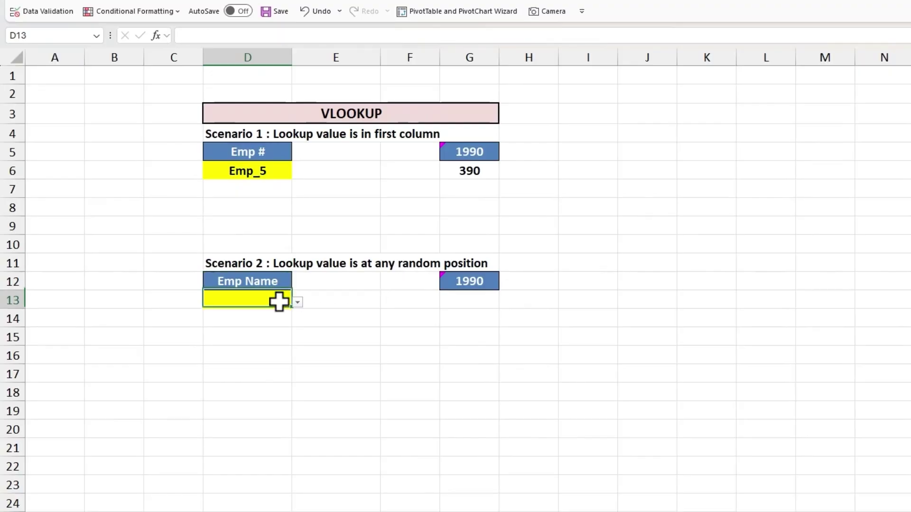
{"action": "left_click", "coordinate": [297, 302]}
{"action": "left_click", "coordinate": [237, 360]}
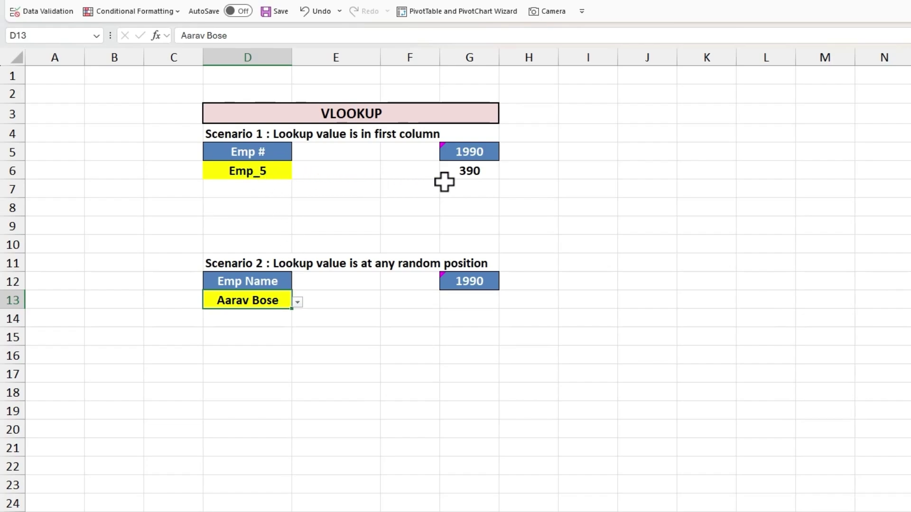
{"action": "left_click", "coordinate": [476, 304]}
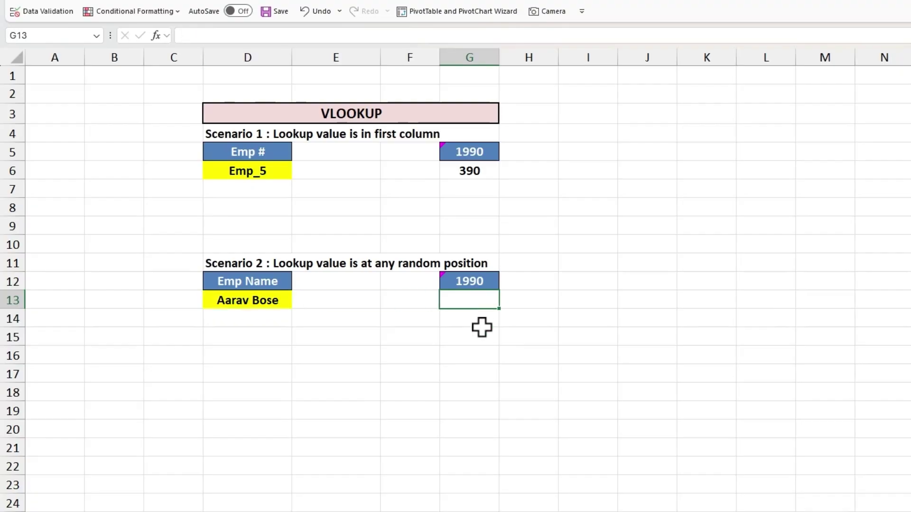
Enter =MATCH(G12,UserData!1:1,0) in G13 to locate the 1990 column (90).
{"action": "type", "text": "=mat"}
{"action": "key", "text": "Tab"}
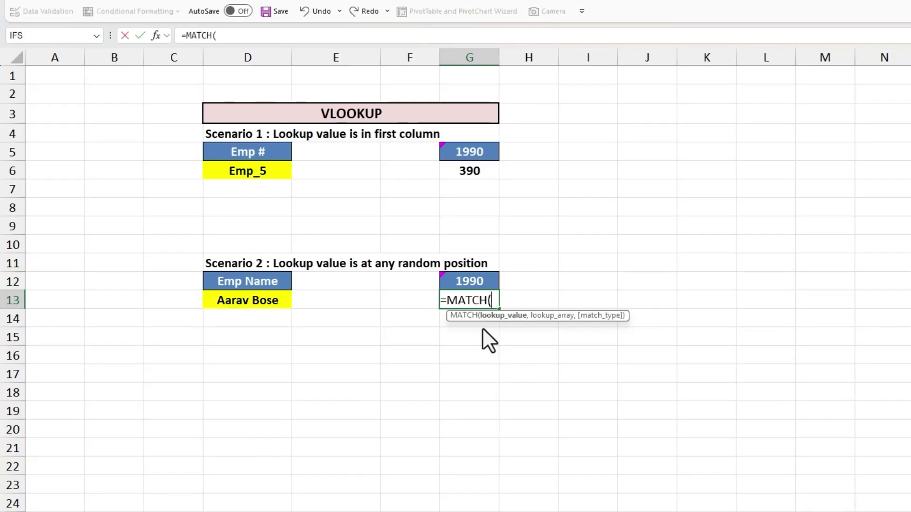
{"action": "left_click", "coordinate": [472, 279]}
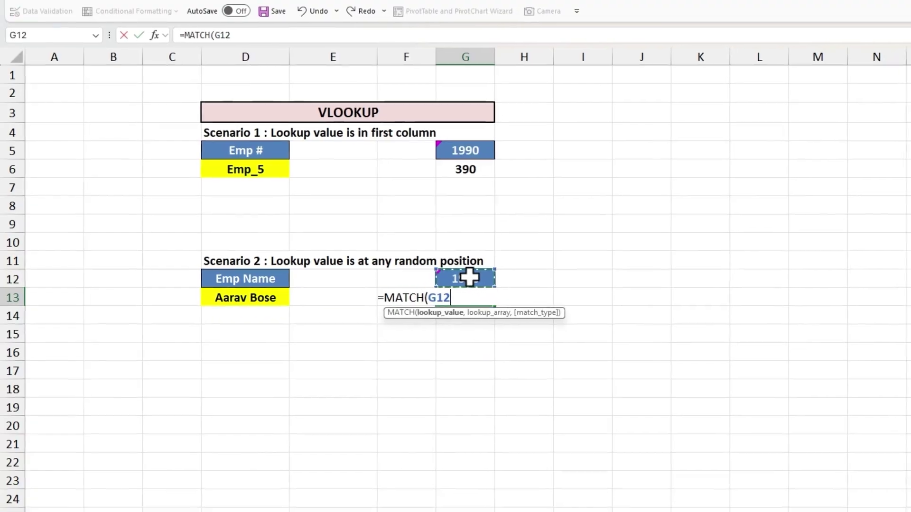
{"action": "type", "text": ","}
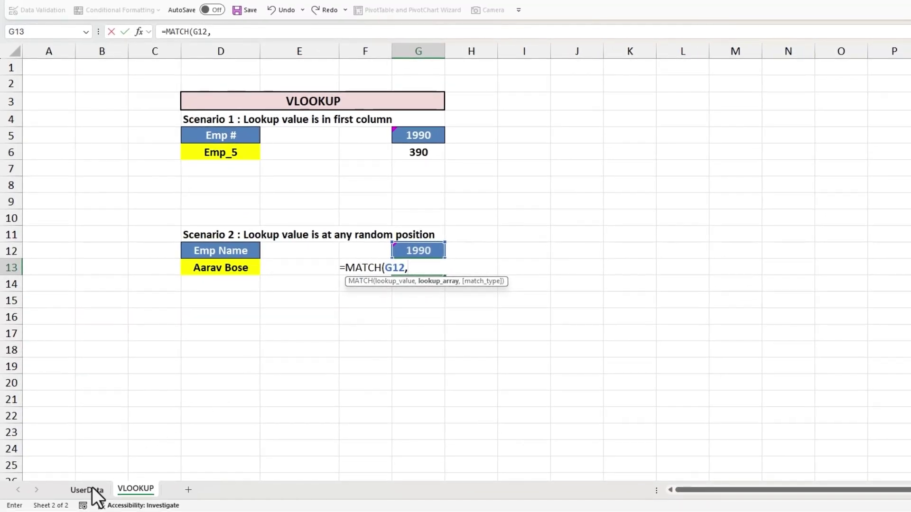
{"action": "left_click", "coordinate": [94, 490]}
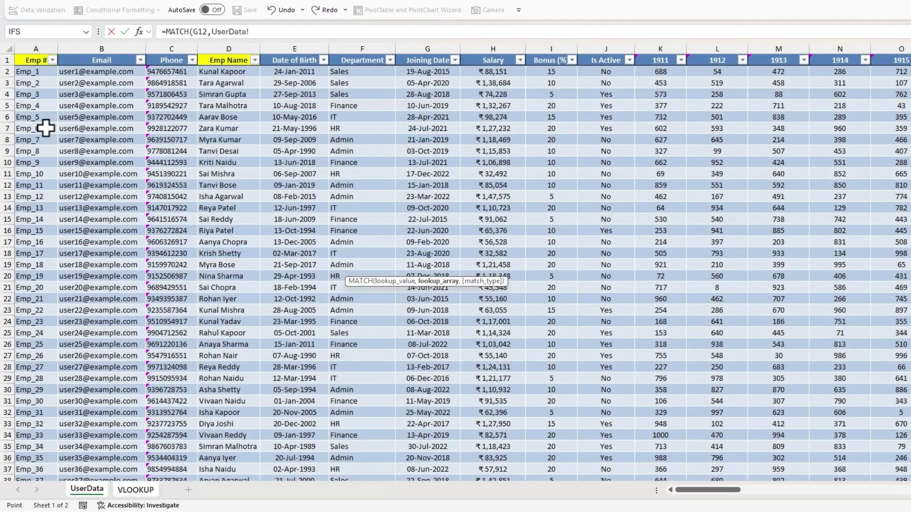
{"action": "left_click", "coordinate": [11, 60]}
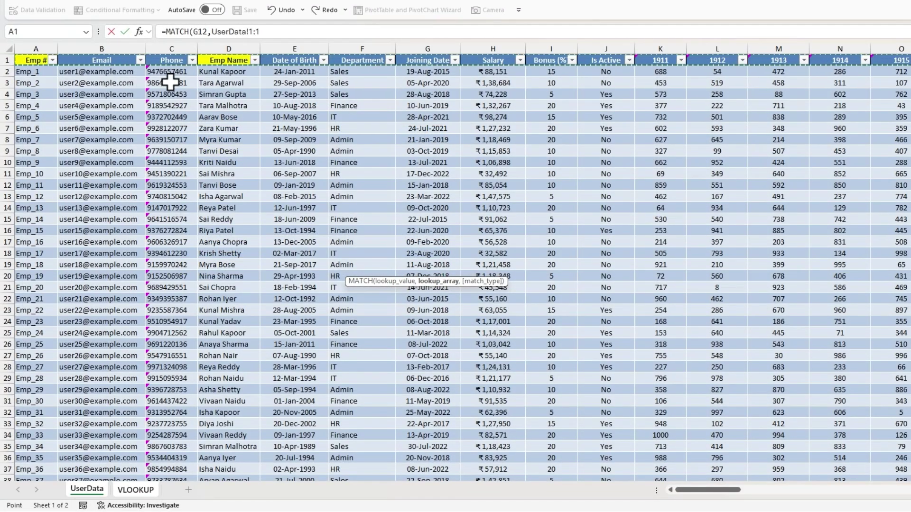
{"action": "type", "text": ","}
{"action": "double_click", "coordinate": [311, 70]}
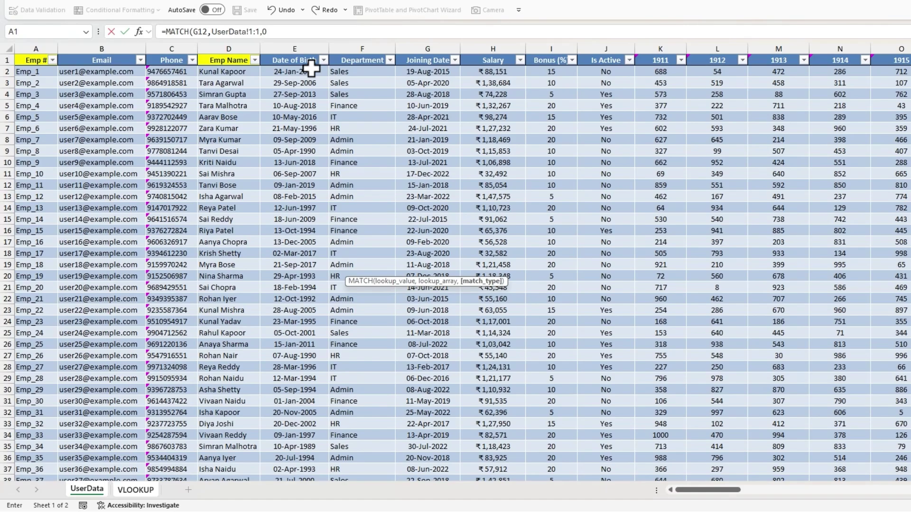
{"action": "key", "text": "Return"}
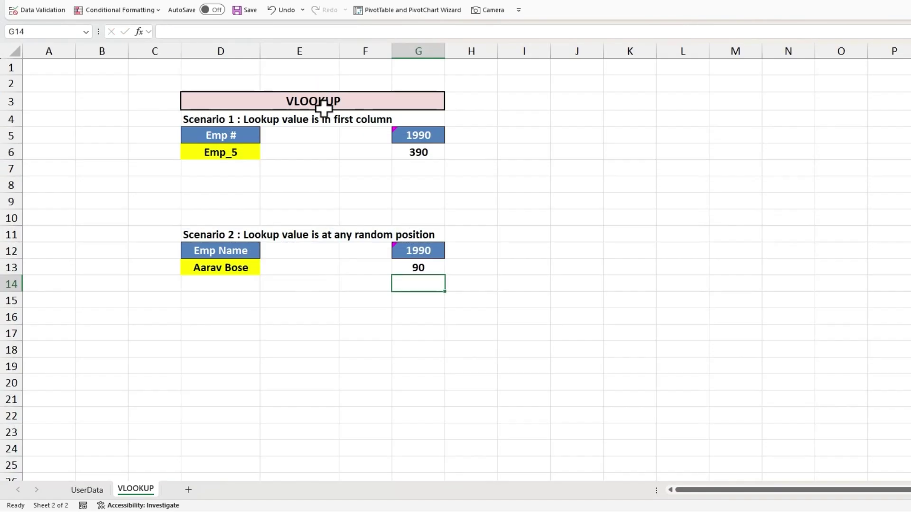
Check G13's result, then confirm on UserData that Emp Name sits in column D.
{"action": "left_click", "coordinate": [413, 269]}
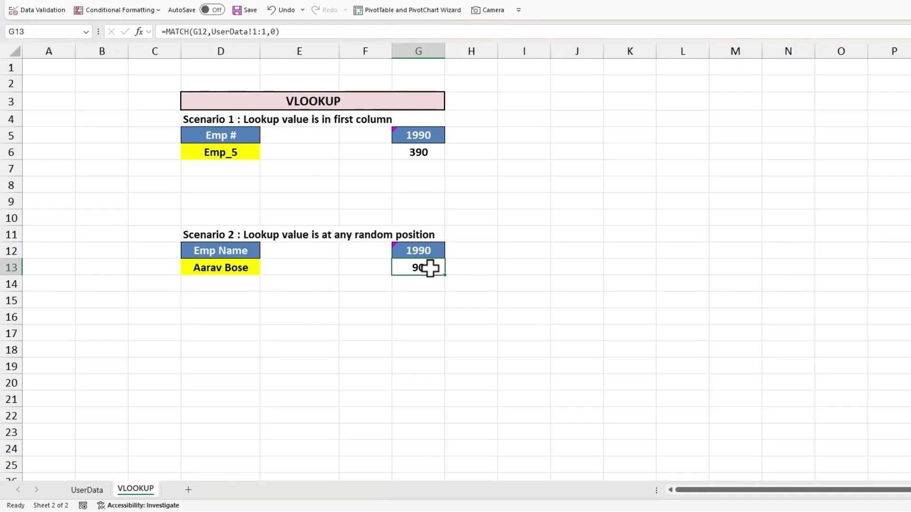
{"action": "left_click", "coordinate": [87, 491]}
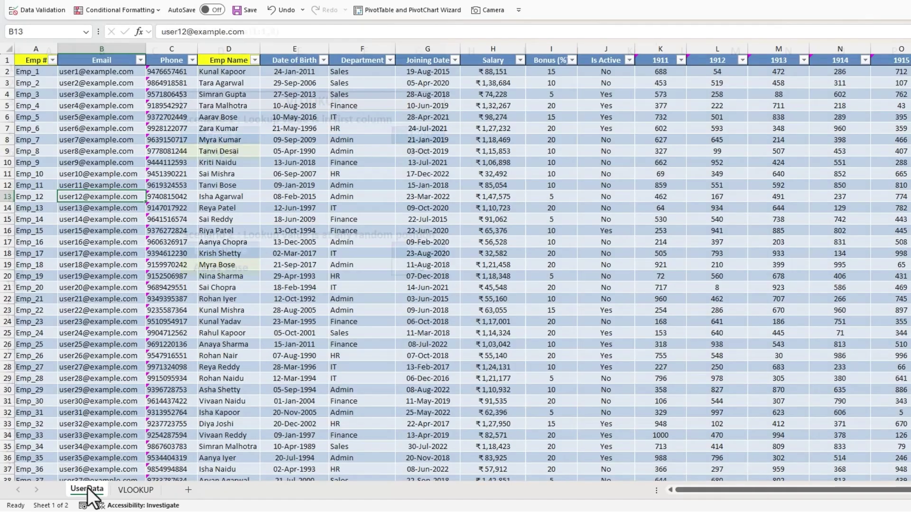
{"action": "left_click", "coordinate": [222, 47]}
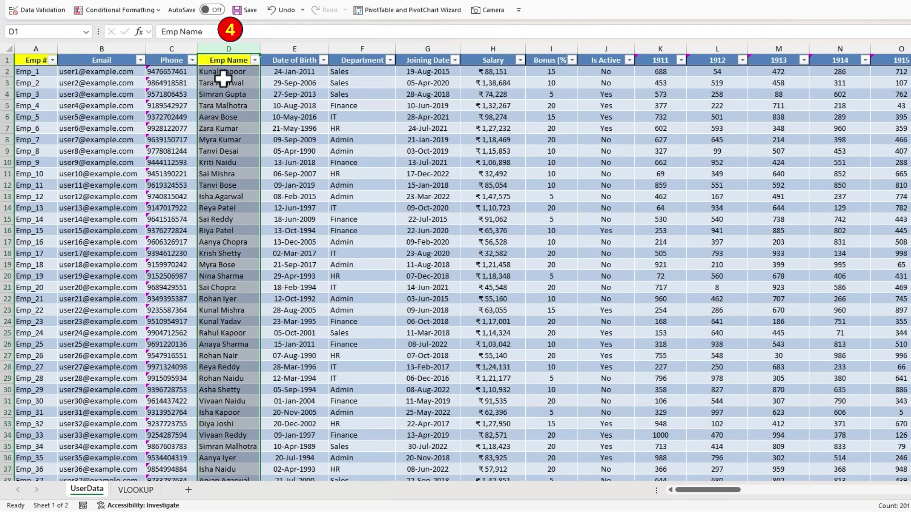
{"action": "left_click_drag", "start_coordinate": [222, 60], "coordinate": [213, 305]}
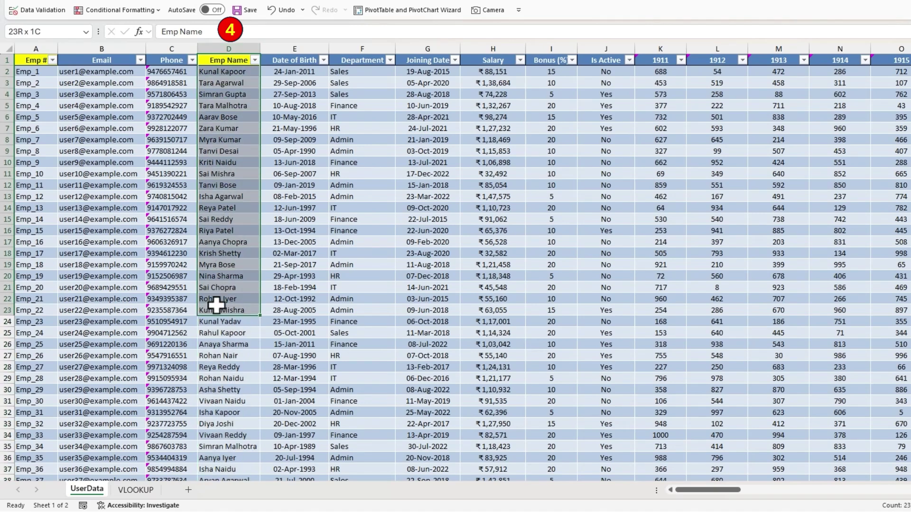
{"action": "left_click", "coordinate": [214, 166]}
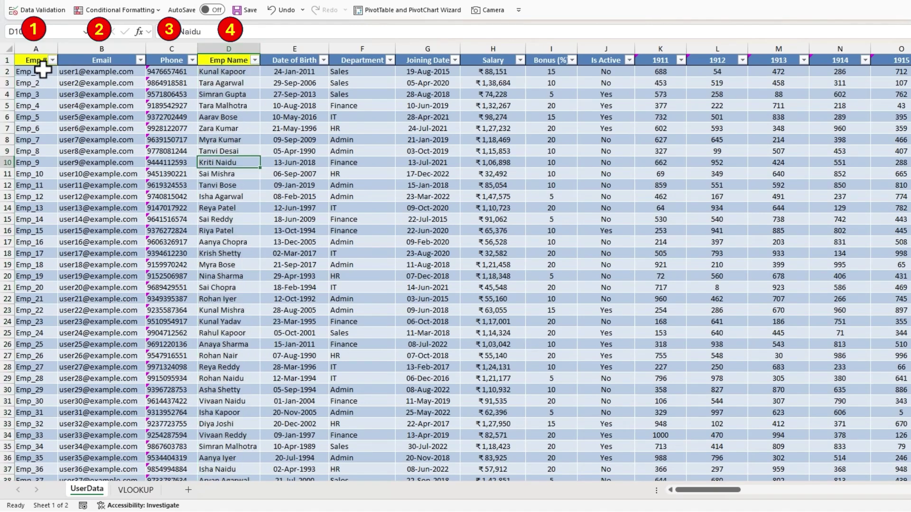
{"action": "left_click_drag", "start_coordinate": [40, 60], "coordinate": [156, 59]}
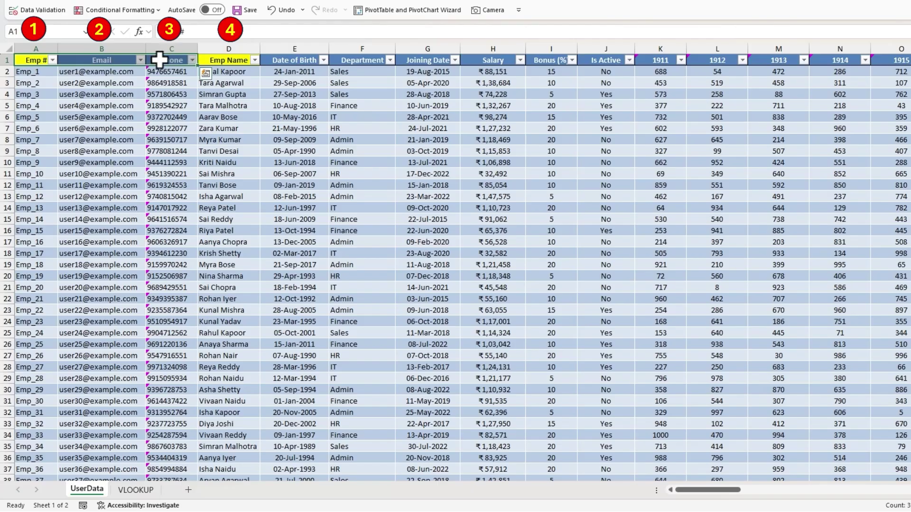
{"action": "left_click", "coordinate": [219, 61]}
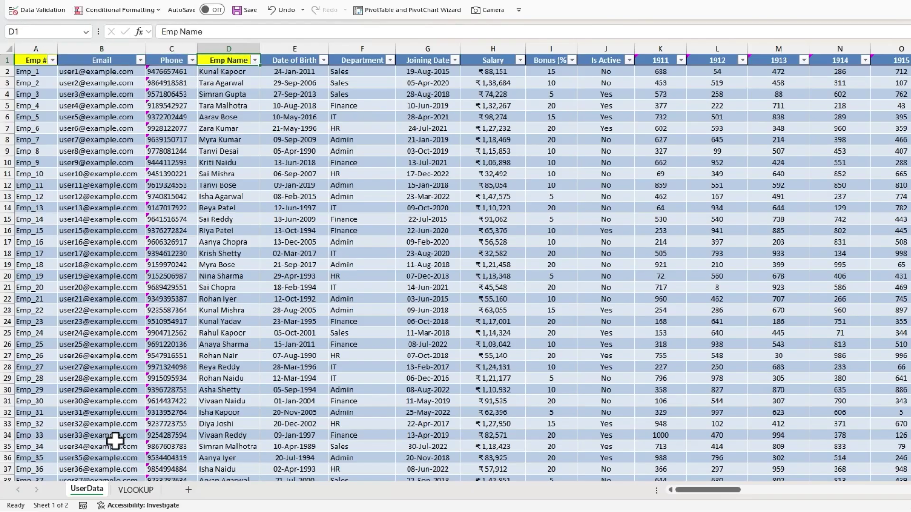
Append a second MATCH to G13, starting -MATCH(D12, for the Emp Name column.
{"action": "left_click", "coordinate": [133, 491]}
{"action": "double_click", "coordinate": [423, 271]}
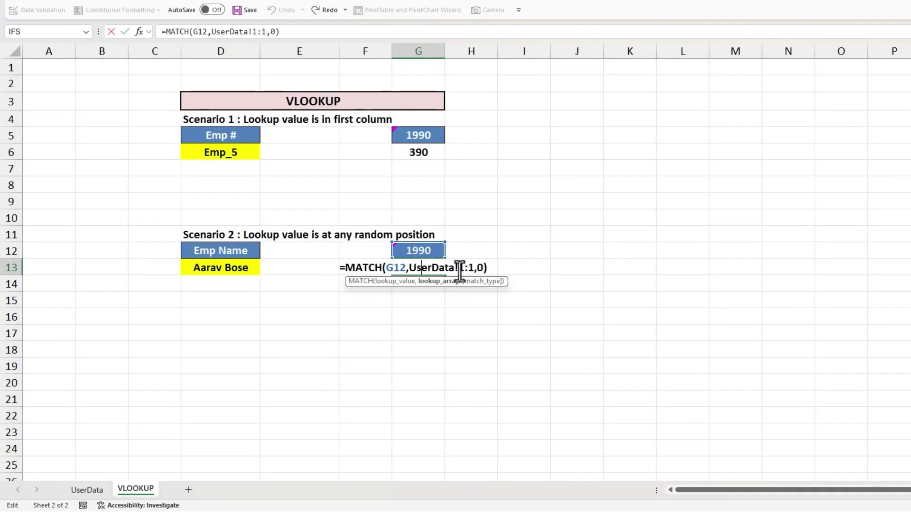
{"action": "type", "text": "-ma"}
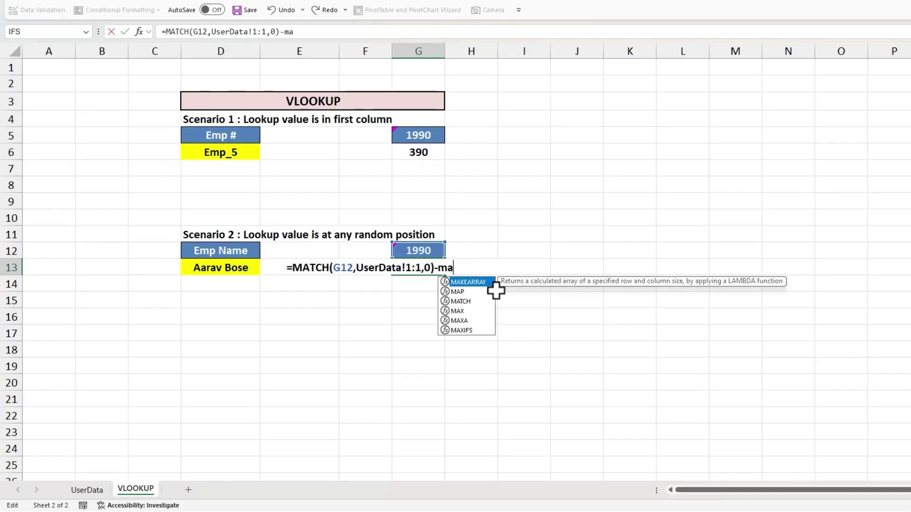
{"action": "key", "text": "Tab"}
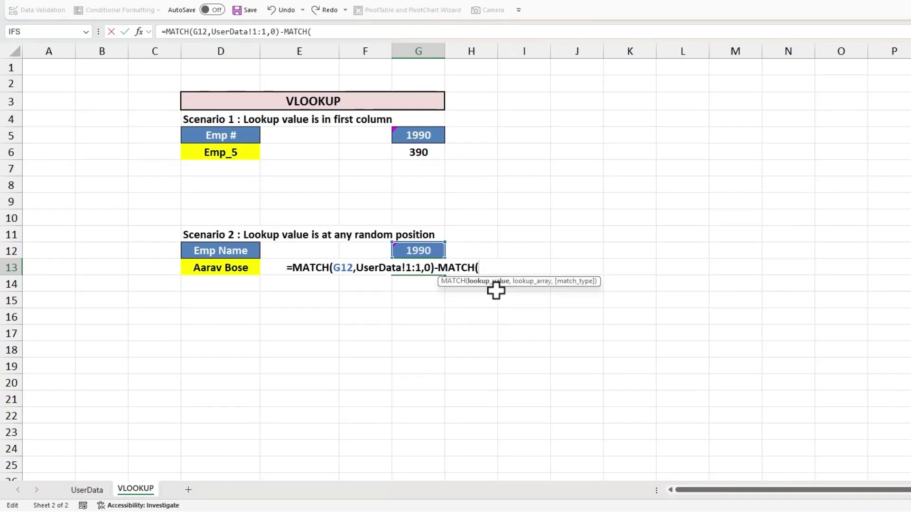
{"action": "left_click", "coordinate": [232, 251]}
{"action": "type", "text": ","}
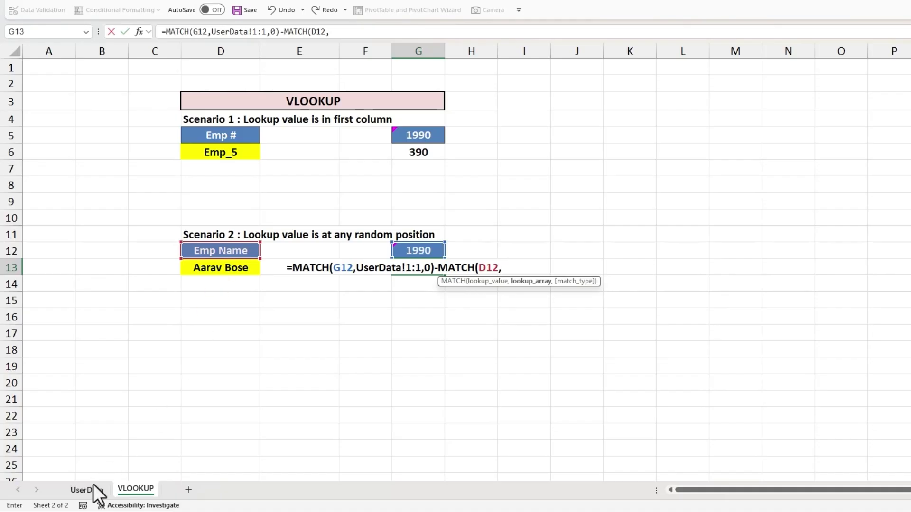
Finish the second MATCH over UserData row 1 with exact match, giving 86.
{"action": "left_click", "coordinate": [87, 490]}
{"action": "left_click", "coordinate": [6, 60]}
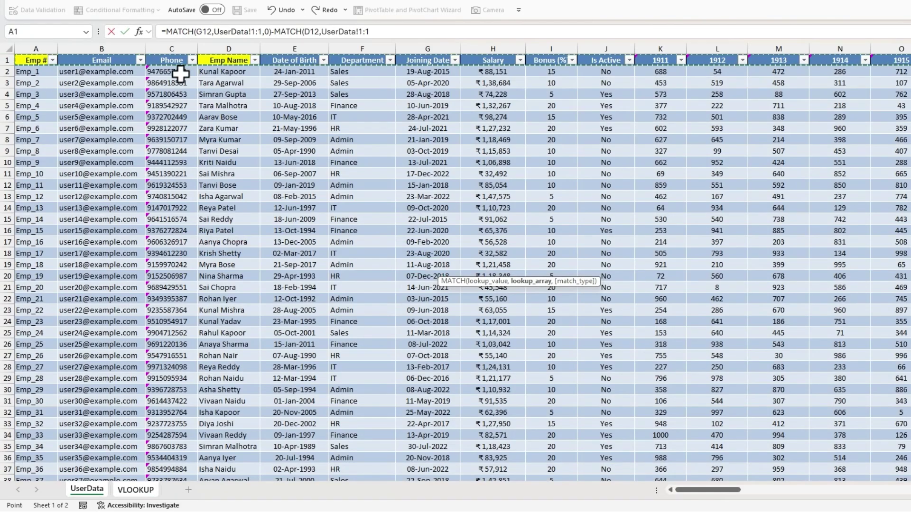
{"action": "type", "text": ","}
{"action": "double_click", "coordinate": [214, 69]}
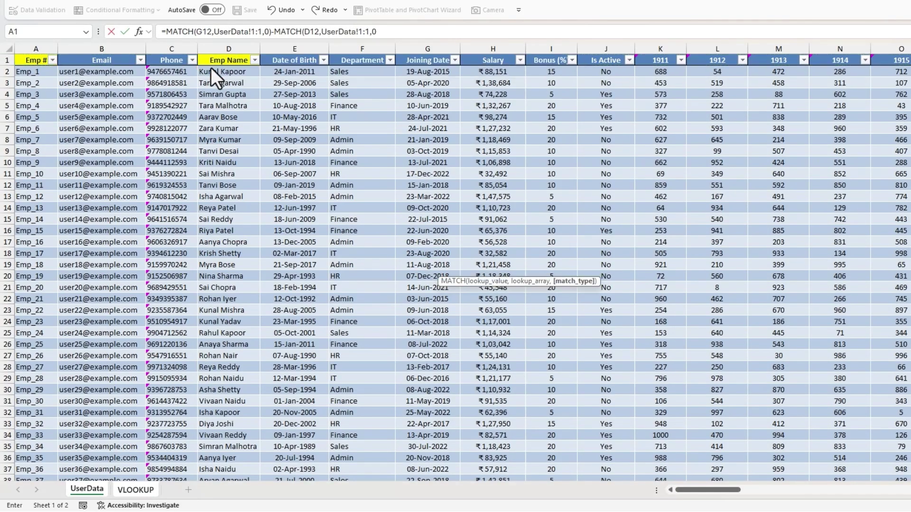
{"action": "left_click", "coordinate": [393, 31]}
{"action": "type", "text": ")"}
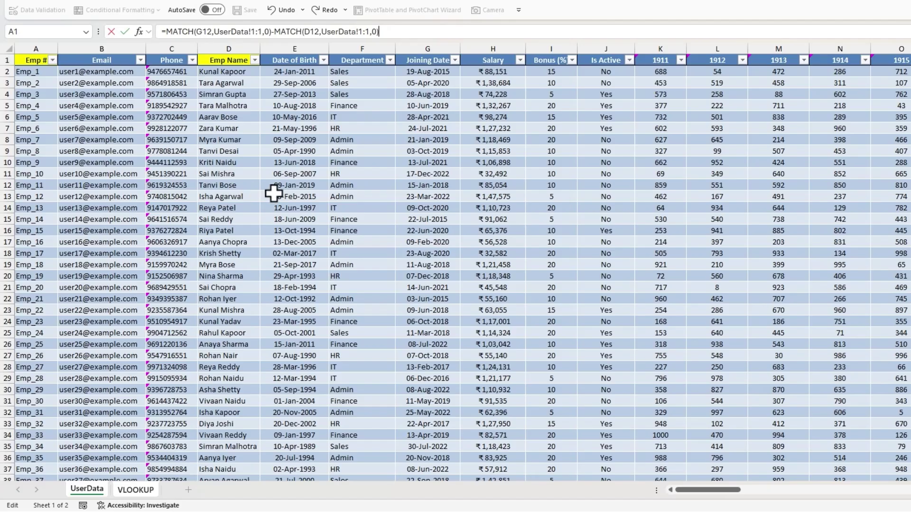
{"action": "key", "text": "Return"}
{"action": "left_click", "coordinate": [434, 271]}
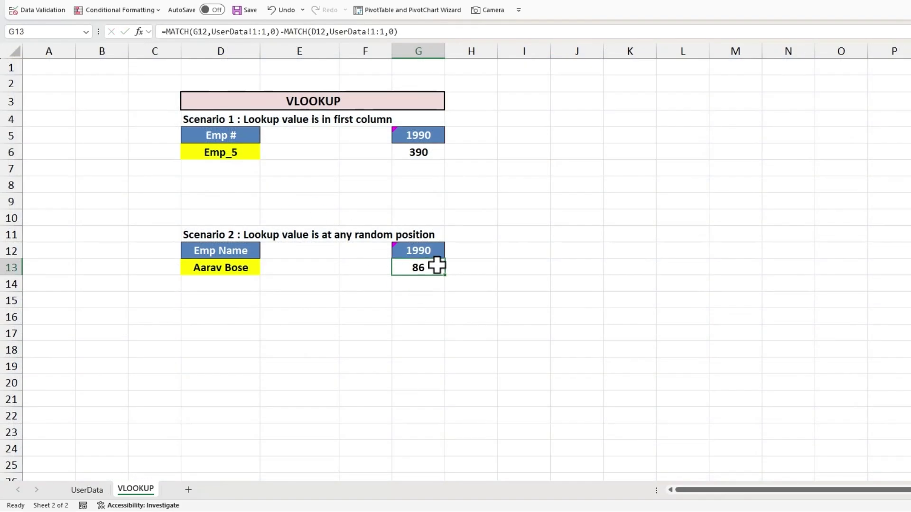
{"action": "left_click", "coordinate": [93, 490]}
Add +1 to G13's MATCH difference so the column index becomes 87.
{"action": "left_click_drag", "start_coordinate": [36, 61], "coordinate": [217, 60]}
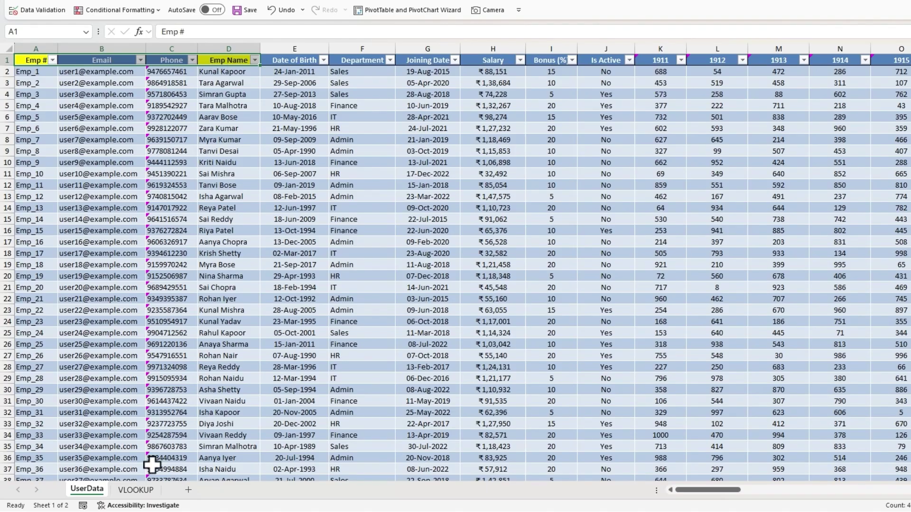
{"action": "left_click", "coordinate": [142, 491]}
{"action": "double_click", "coordinate": [432, 268]}
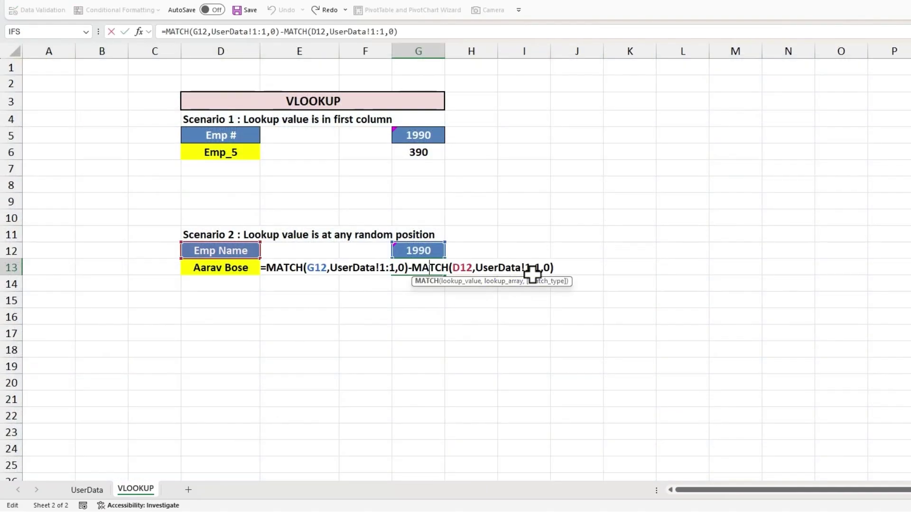
{"action": "left_click", "coordinate": [556, 269]}
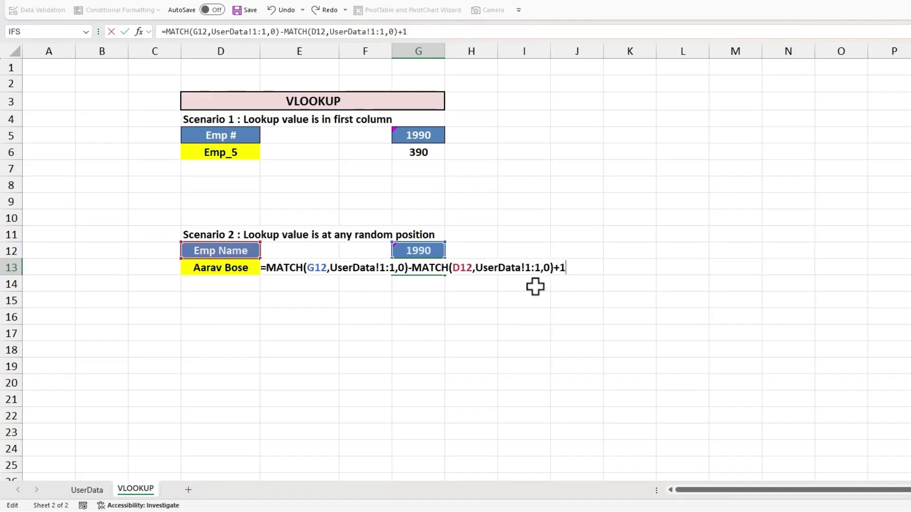
{"action": "key", "text": "Return"}
Reopen G13 and select its whole MATCH expression for reuse.
{"action": "left_click", "coordinate": [425, 267]}
{"action": "double_click", "coordinate": [424, 266]}
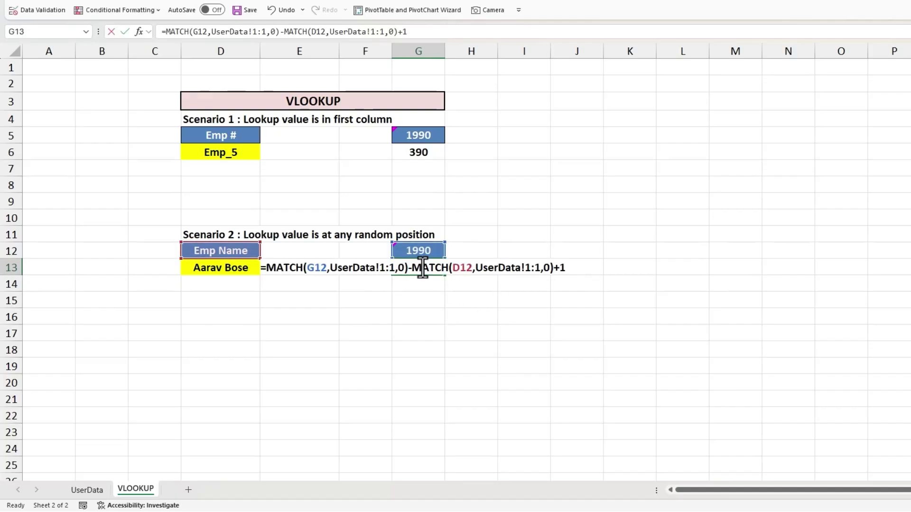
{"action": "left_click_drag", "start_coordinate": [266, 269], "coordinate": [589, 270]}
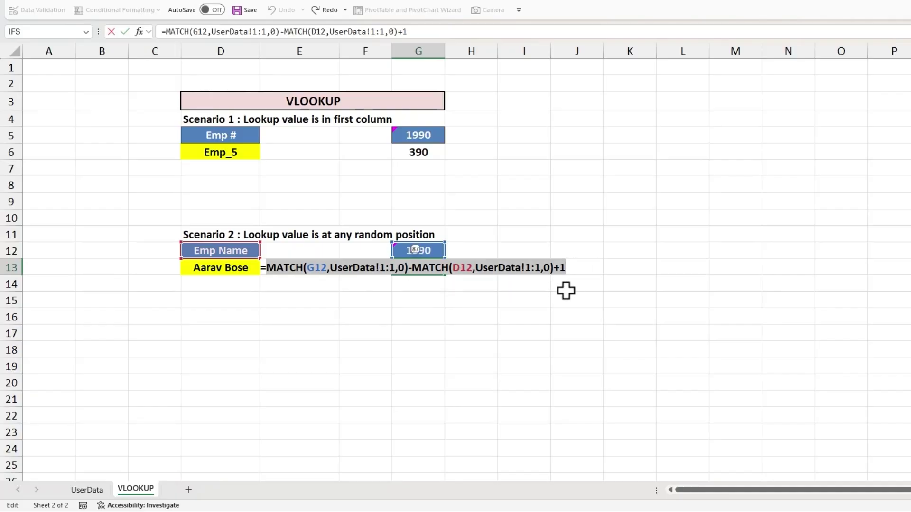
Begin =VLOOKUP(D13, with table range UserData!D1:CV201.
{"action": "type", "text": "vl"}
{"action": "key", "text": "Tab"}
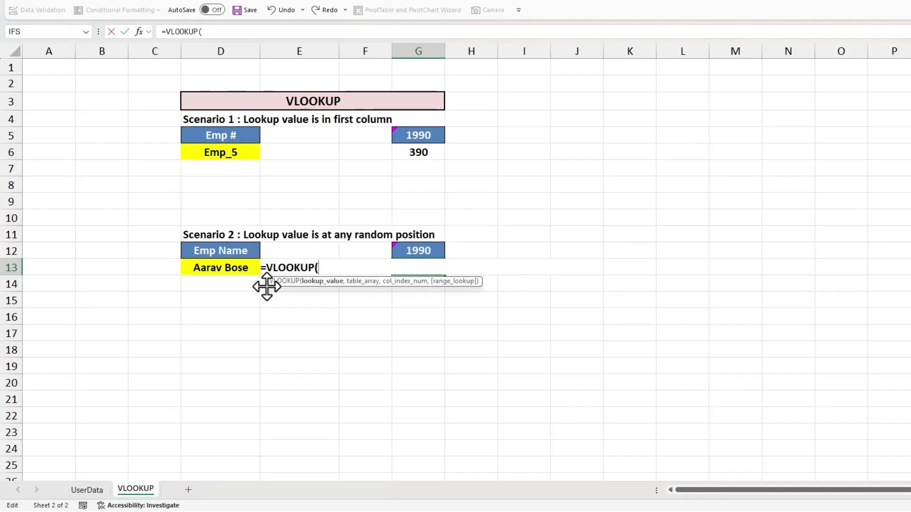
{"action": "left_click", "coordinate": [229, 267]}
{"action": "type", "text": ","}
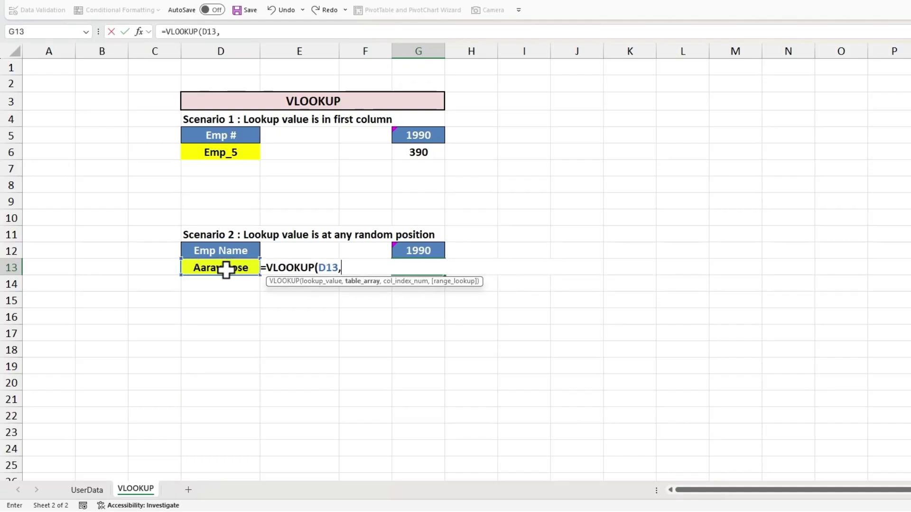
{"action": "left_click", "coordinate": [95, 490]}
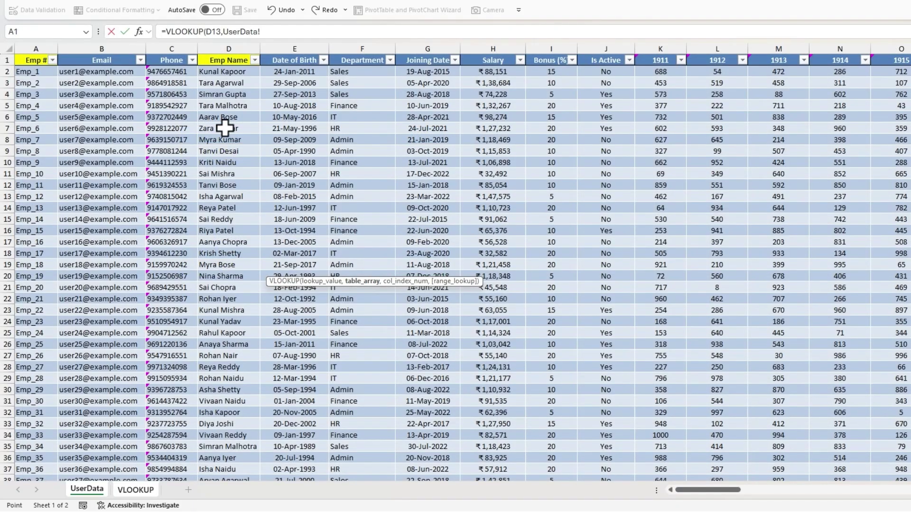
{"action": "left_click", "coordinate": [226, 60]}
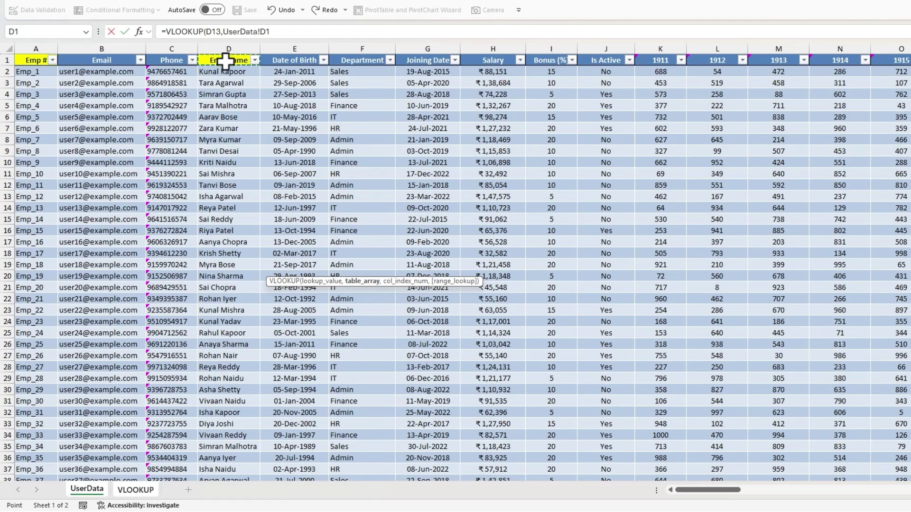
{"action": "key", "text": "ctrl+shift+Down"}
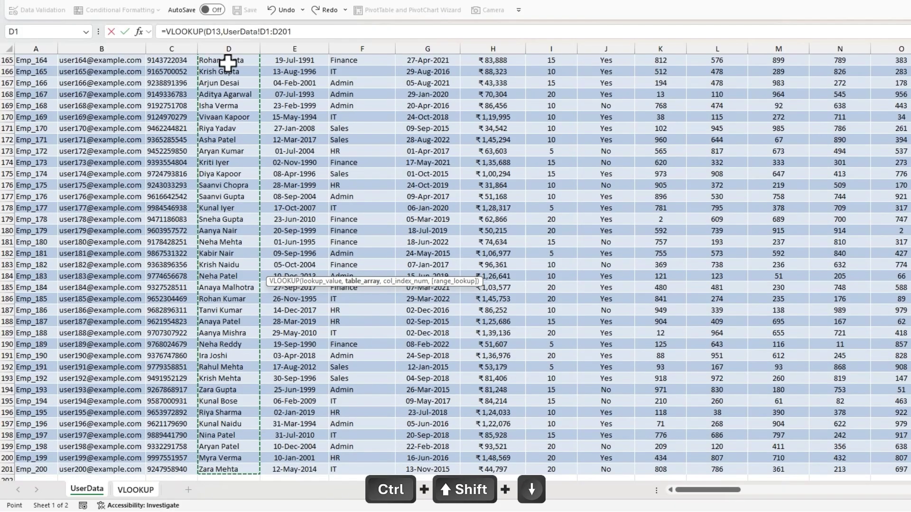
{"action": "key", "text": "ctrl+shift+Right"}
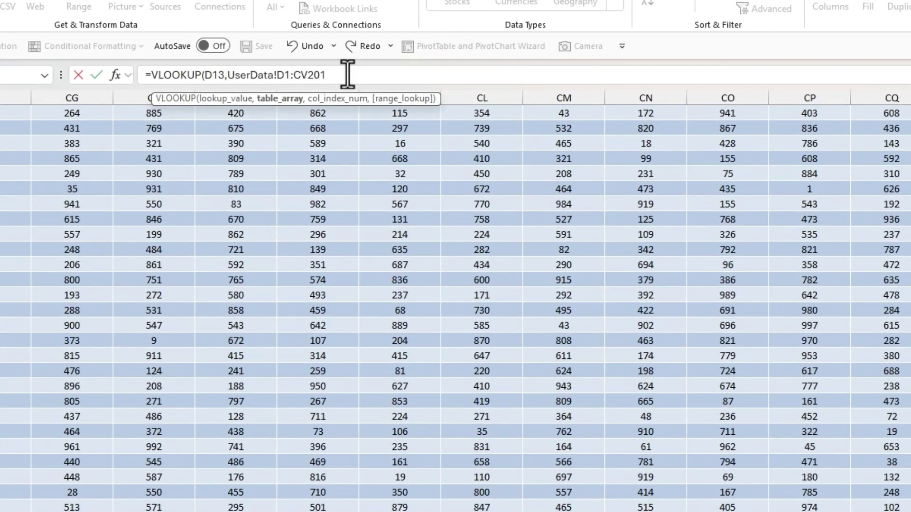
Paste the MATCH expression as the column index and add FALSE for exact match.
{"action": "type", "text": ","}
{"action": "right_click", "coordinate": [348, 74]}
{"action": "left_click", "coordinate": [385, 150]}
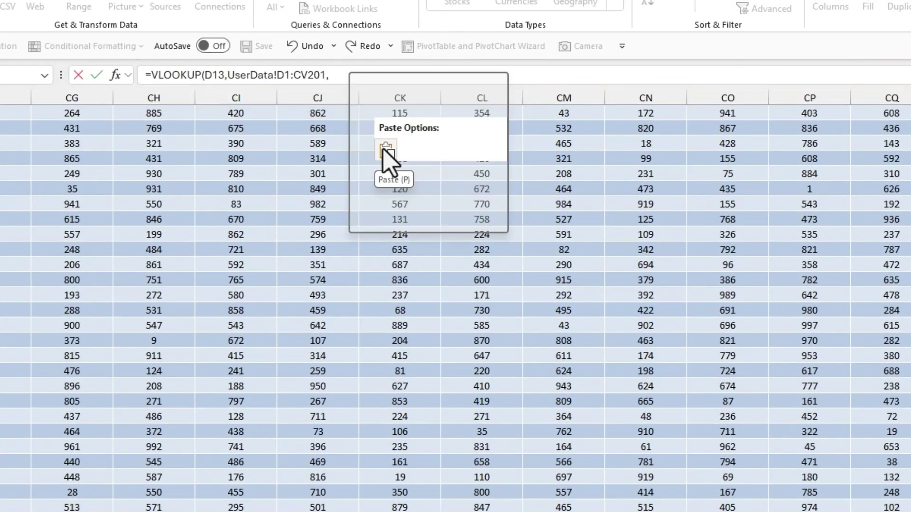
{"action": "type", "text": ","}
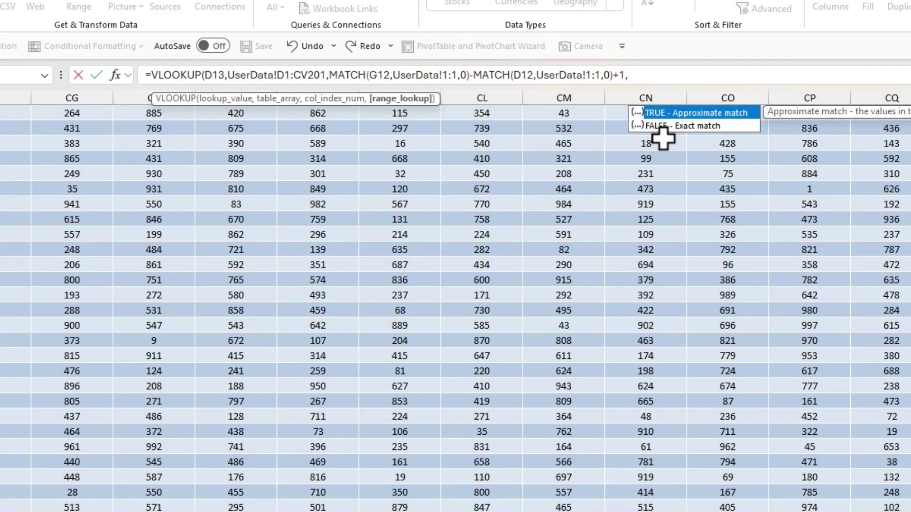
{"action": "double_click", "coordinate": [665, 126]}
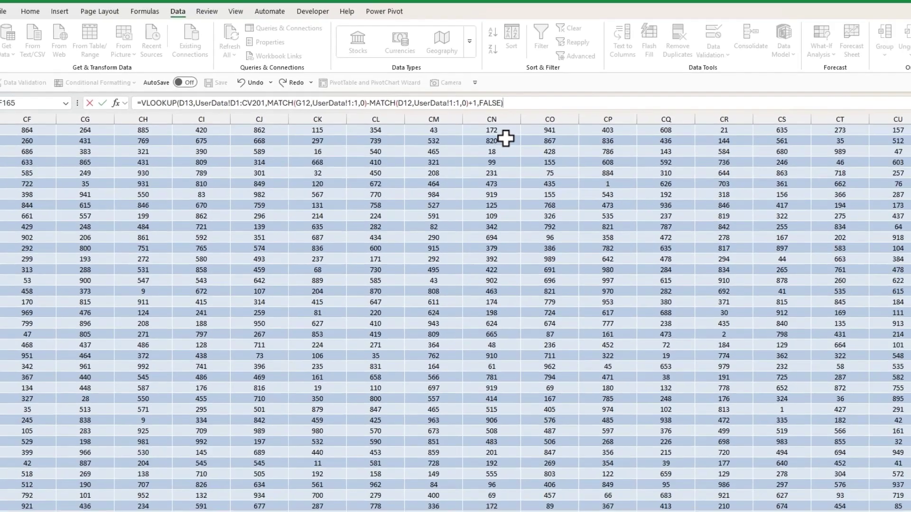
{"action": "key", "text": "Return"}
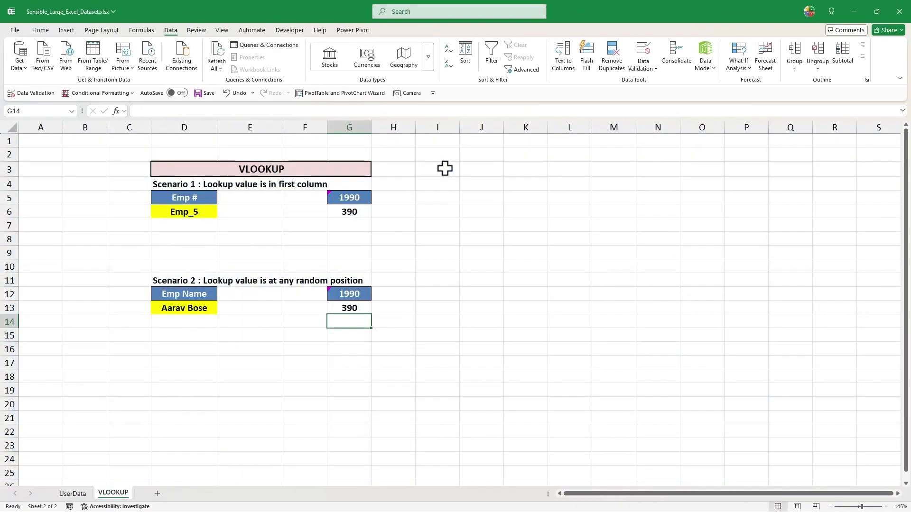
{"action": "left_click", "coordinate": [355, 309]}
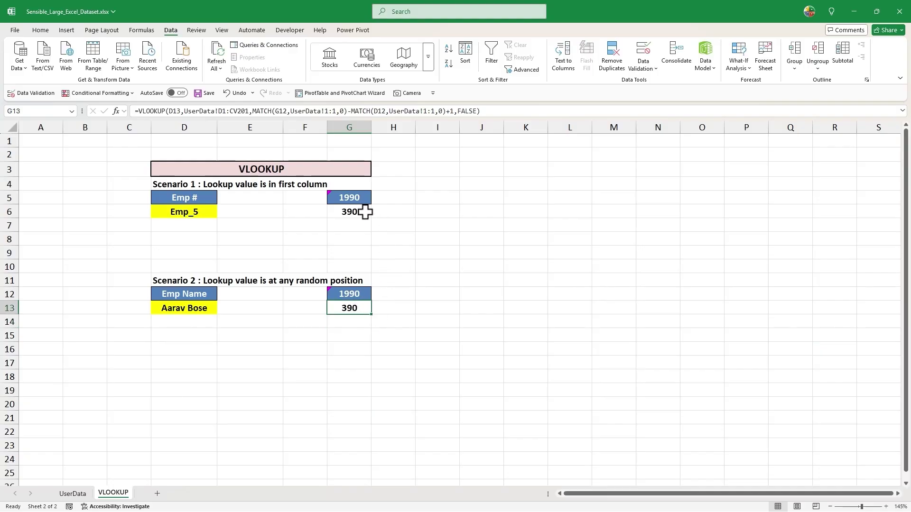
{"action": "left_click", "coordinate": [261, 352]}
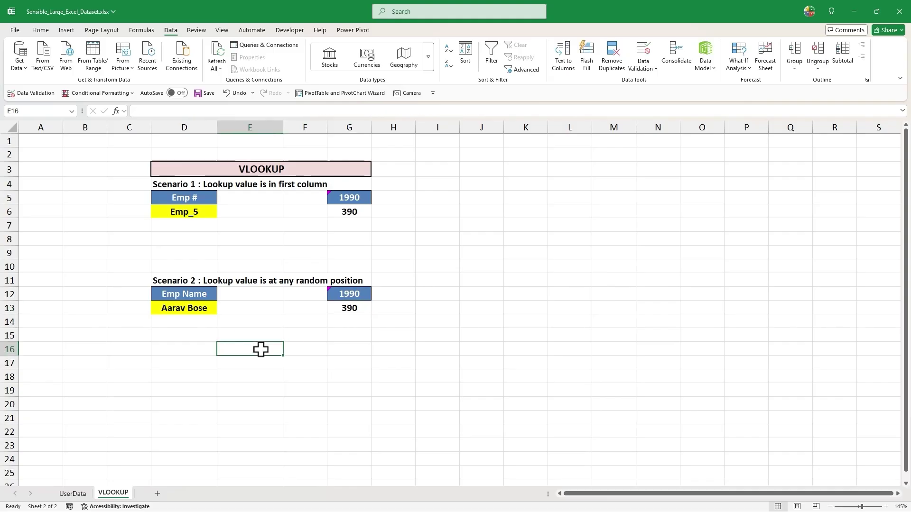